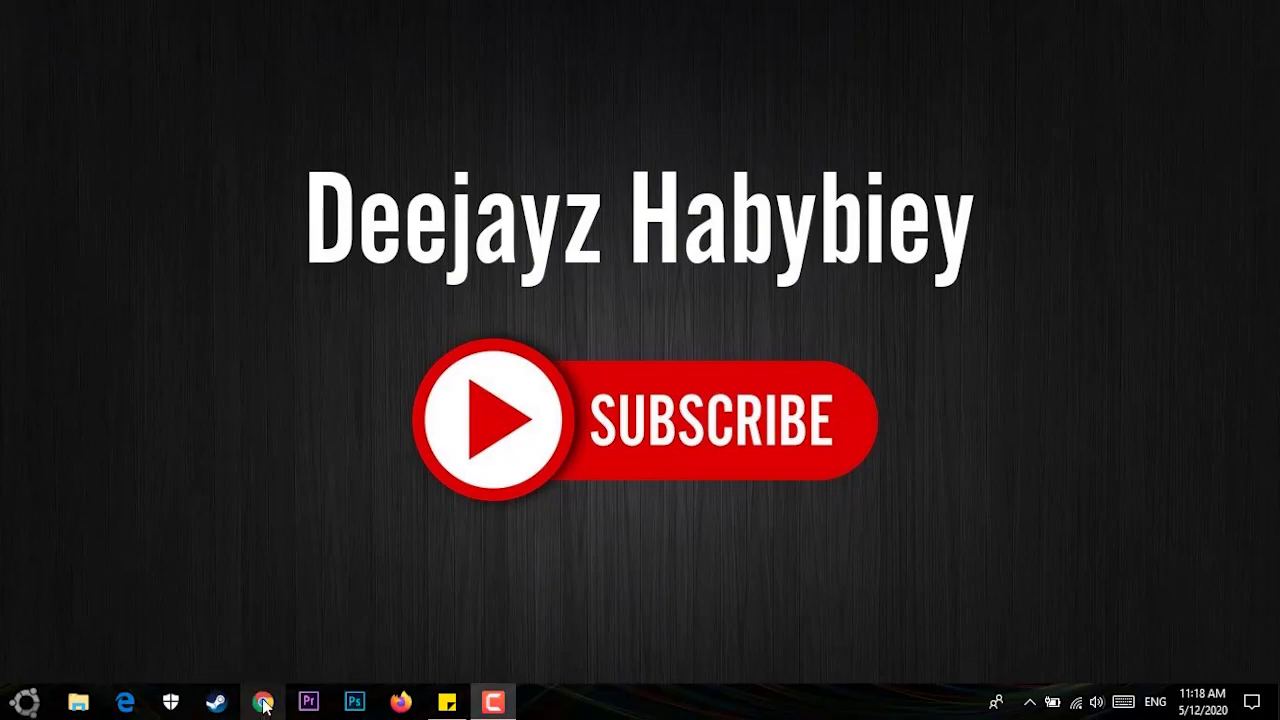
Step: Launch Google Chrome from the taskbar
left_click(262, 702)
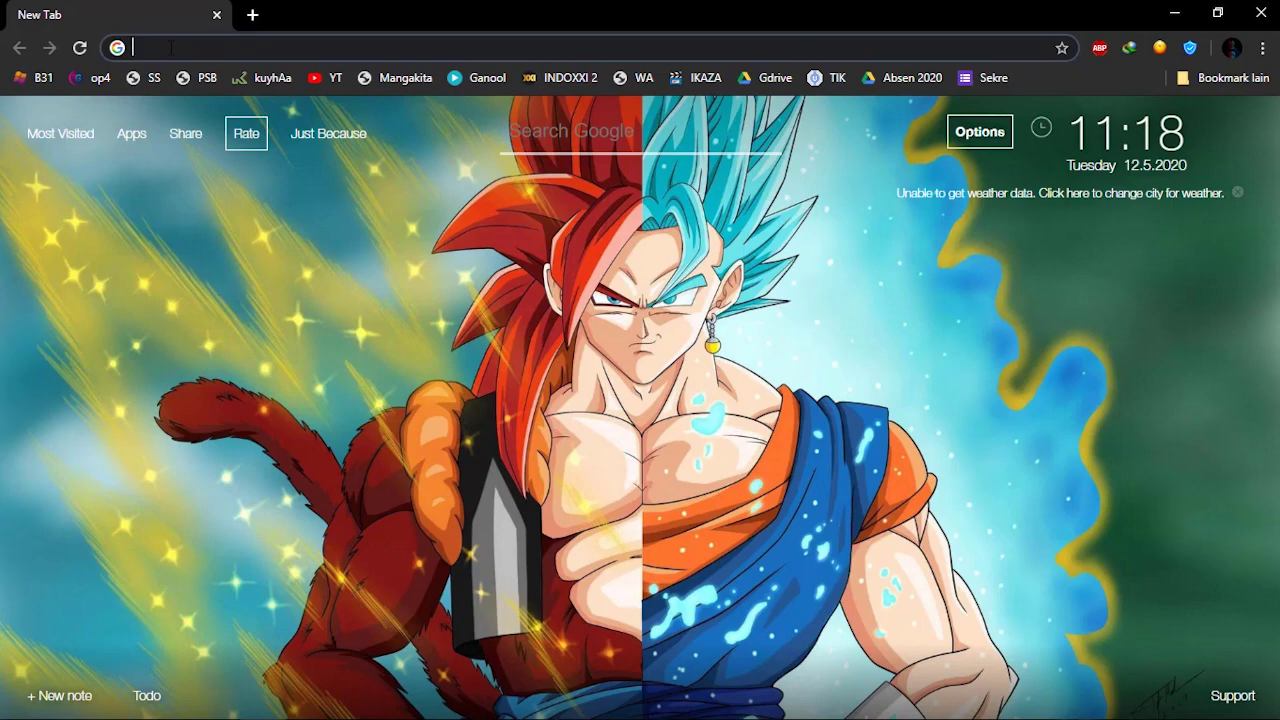
Step: Load likenotice.blogspot.com and scroll down its post list
type("li")
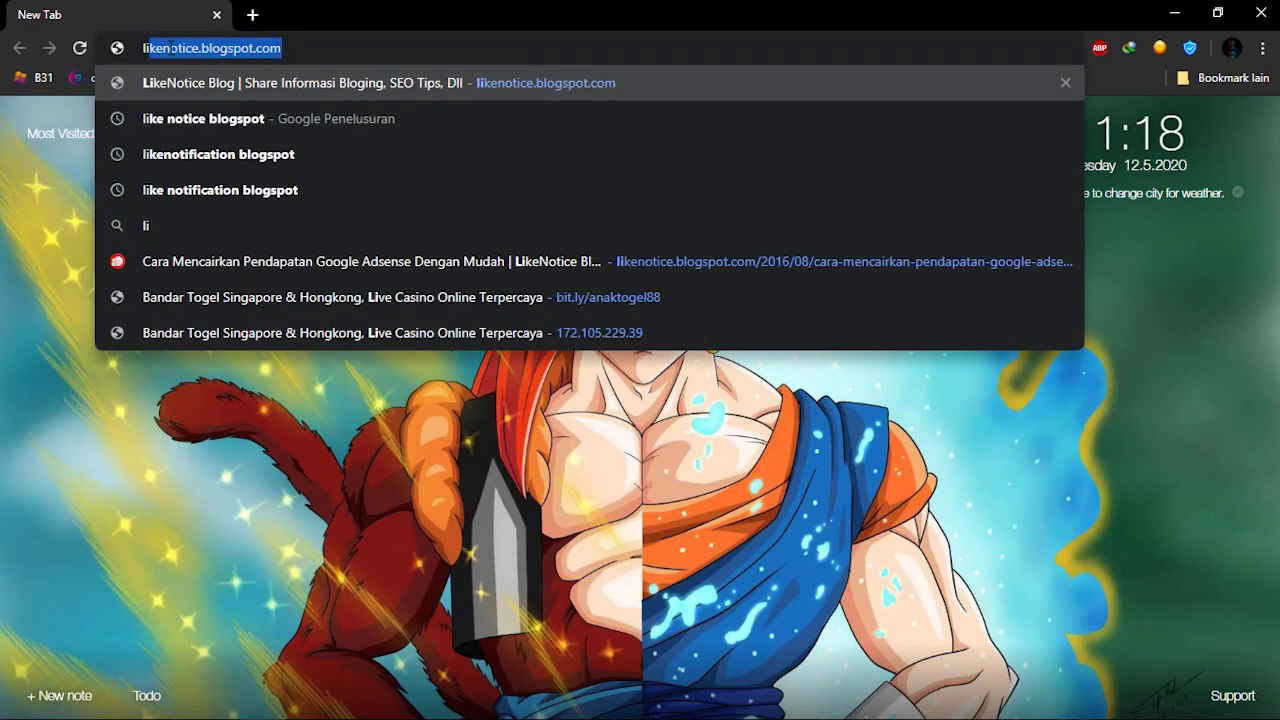
key("Right")
key("Return")
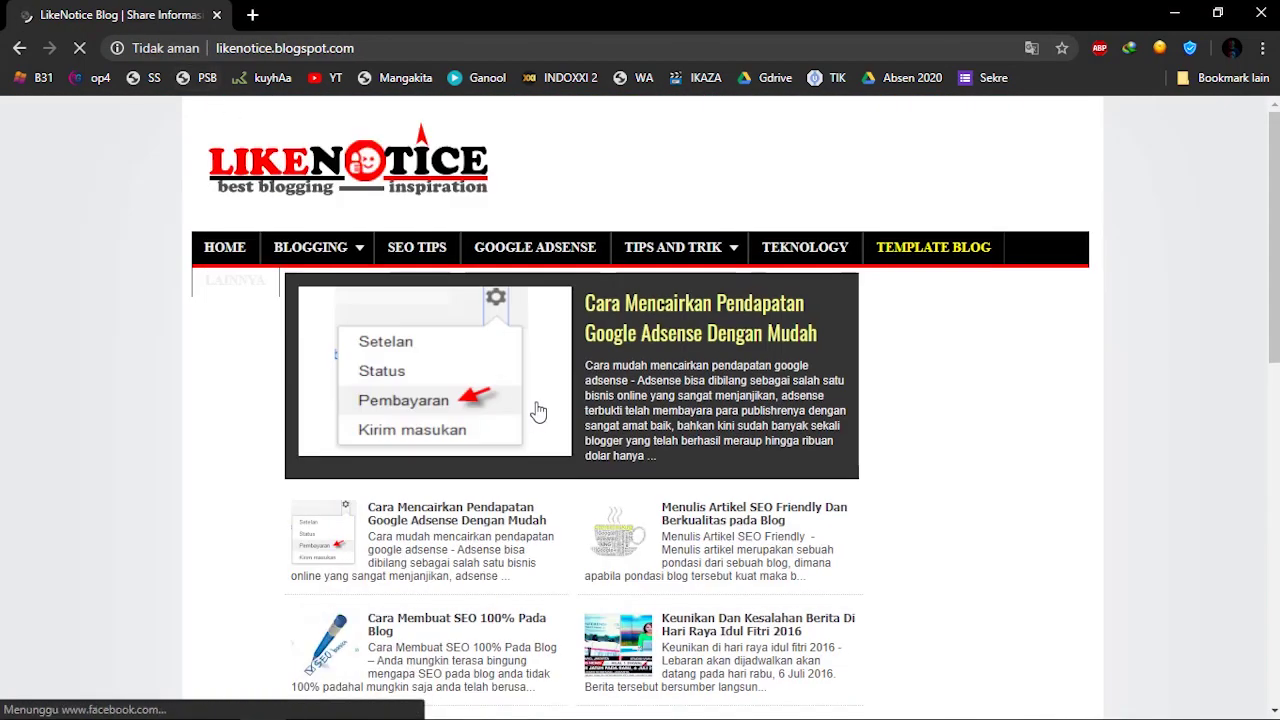
scroll(540, 410, "down", 1)
scroll(540, 410, "down", 1)
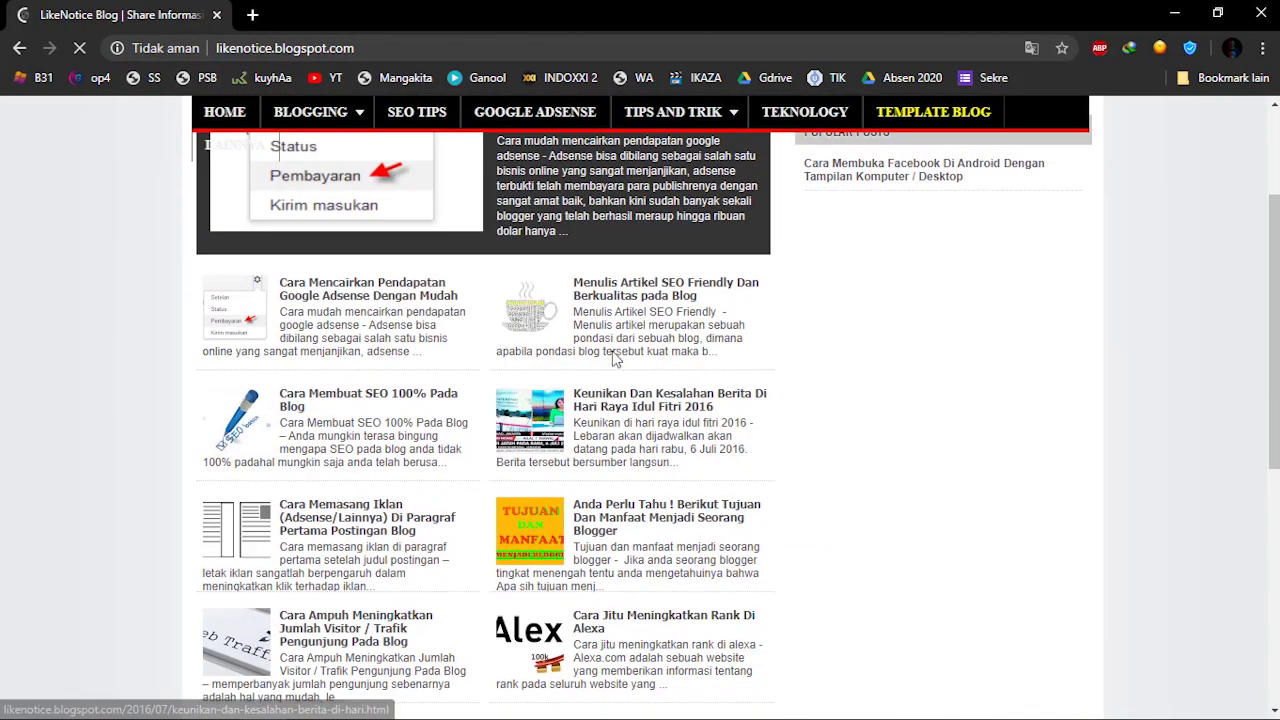
Step: Open the 'Cara Mencairkan Pendapatan Google Adsense Dengan Mudah' article and scroll through it
left_click(352, 300)
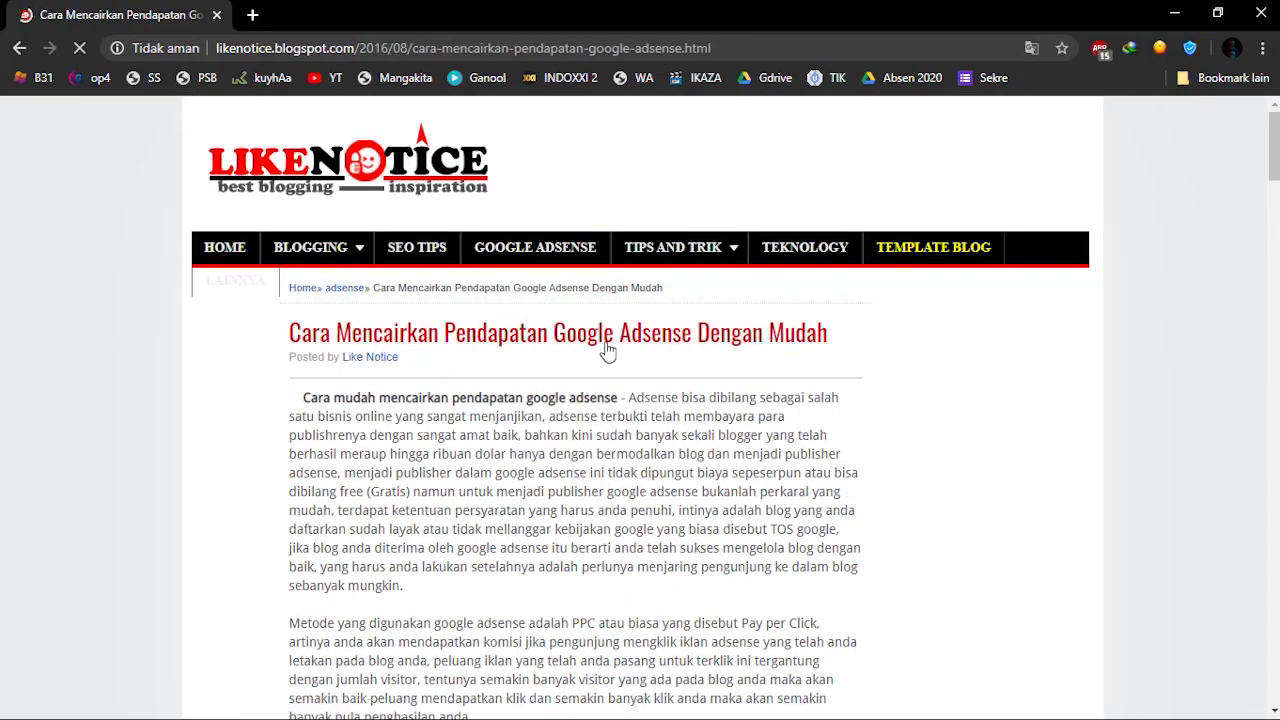
scroll(549, 350, "down", 1)
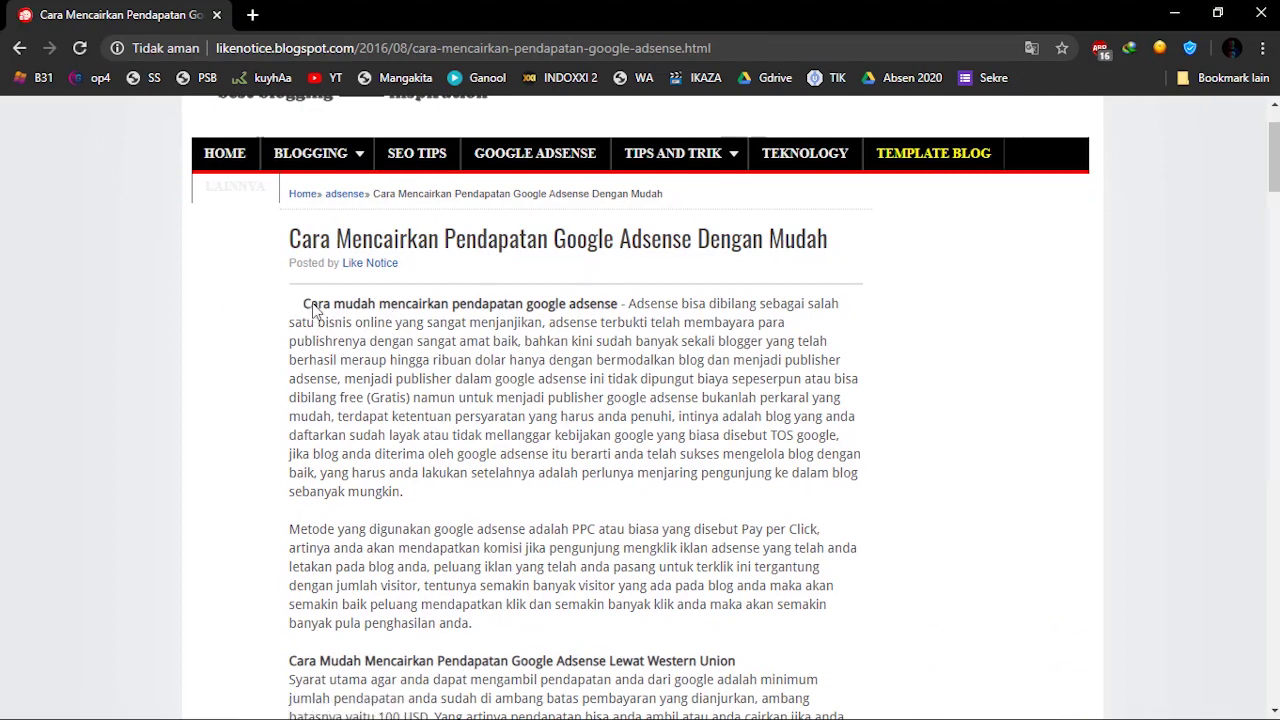
scroll(517, 409, "down", 2)
scroll(517, 409, "down", 2)
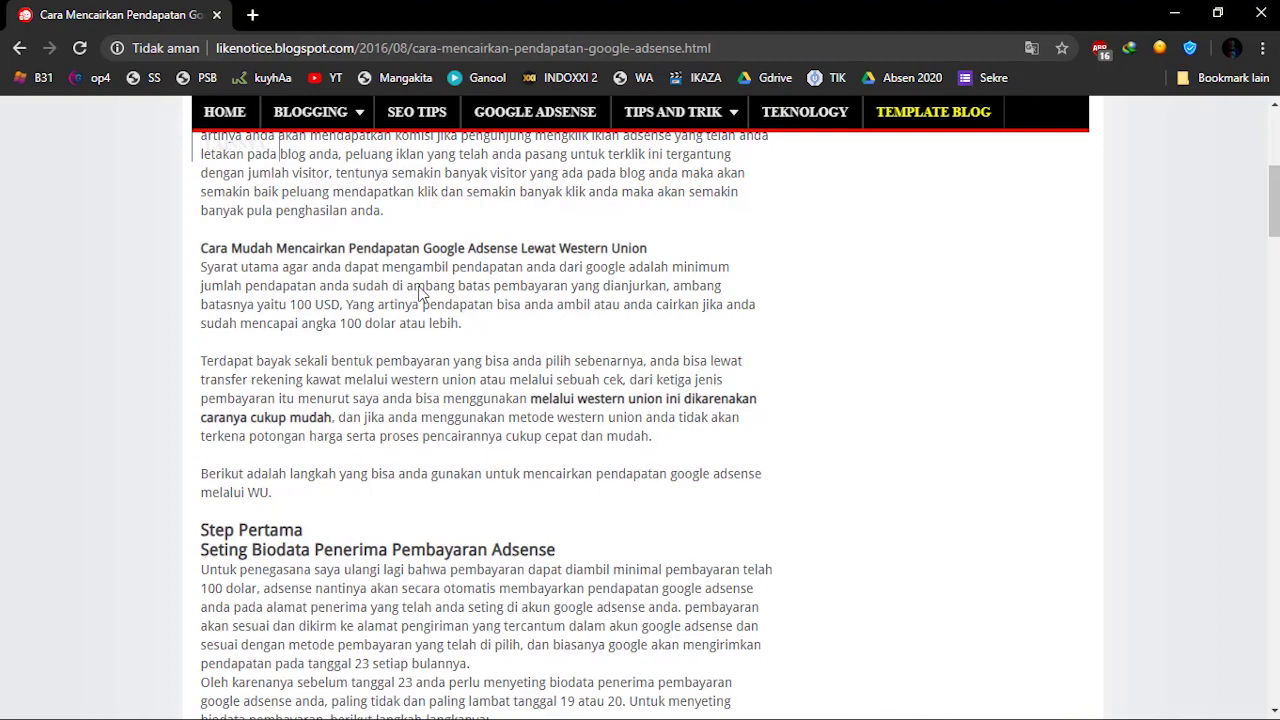
scroll(415, 293, "up", 2)
scroll(415, 293, "up", 2)
scroll(415, 293, "up", 3)
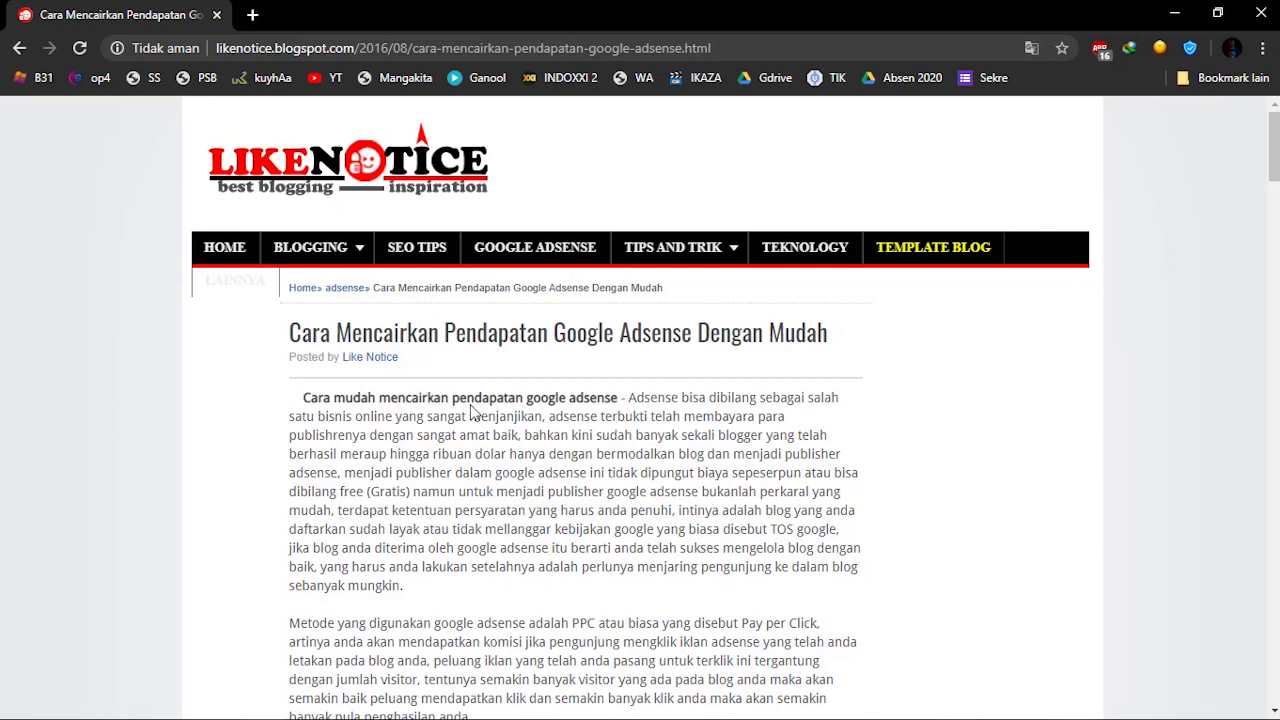
scroll(473, 410, "down", 1)
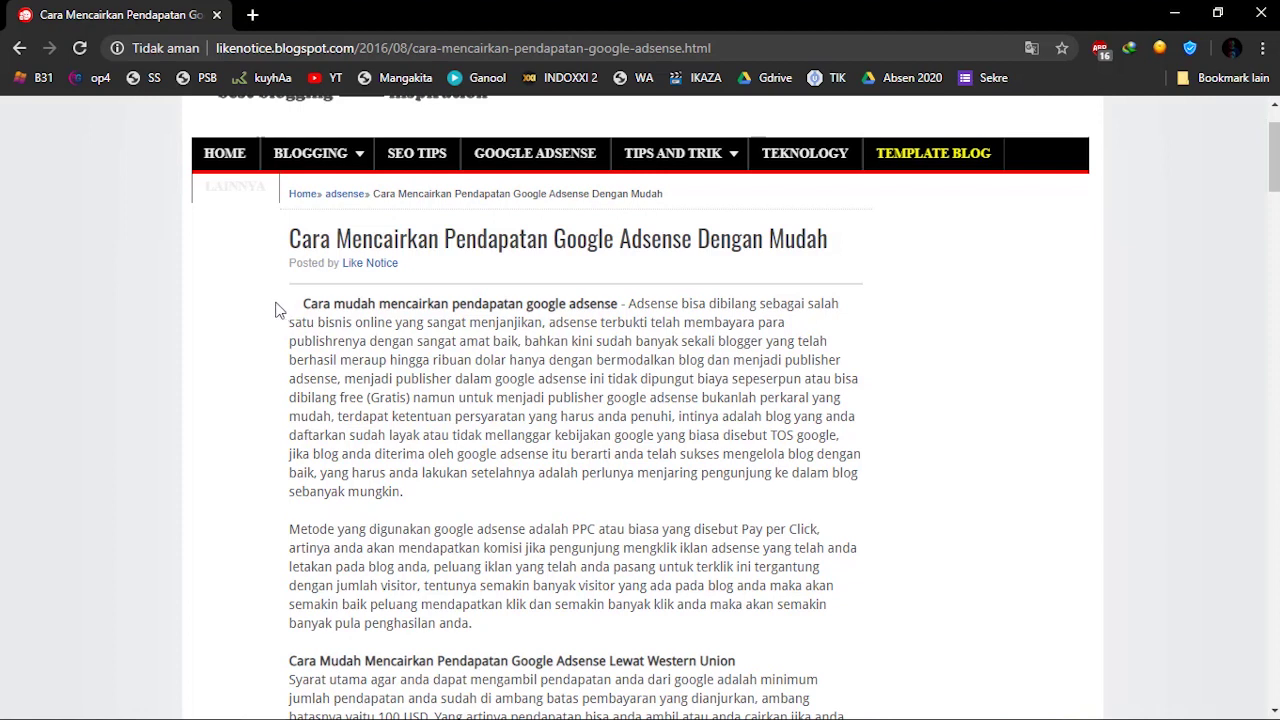
Step: Open Chrome's Extensions page and go from its side panel to the Chrome Web Store
left_click(1263, 48)
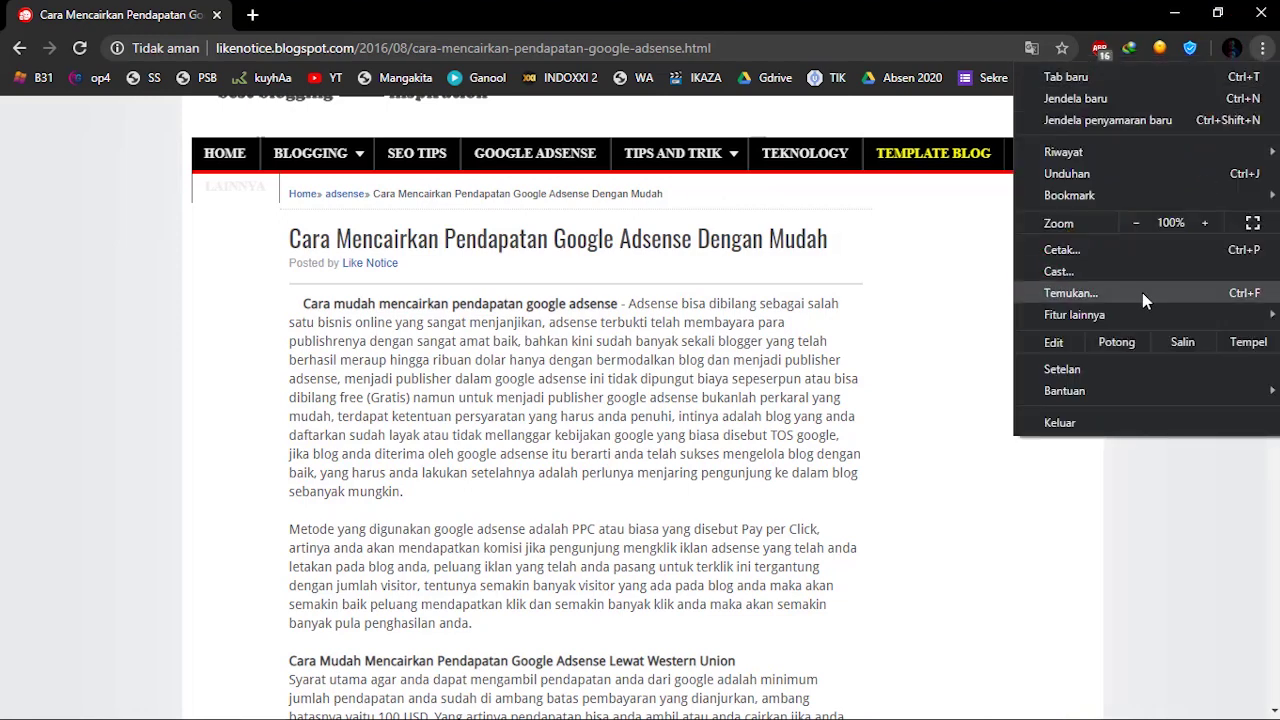
mouse_move(1074, 315)
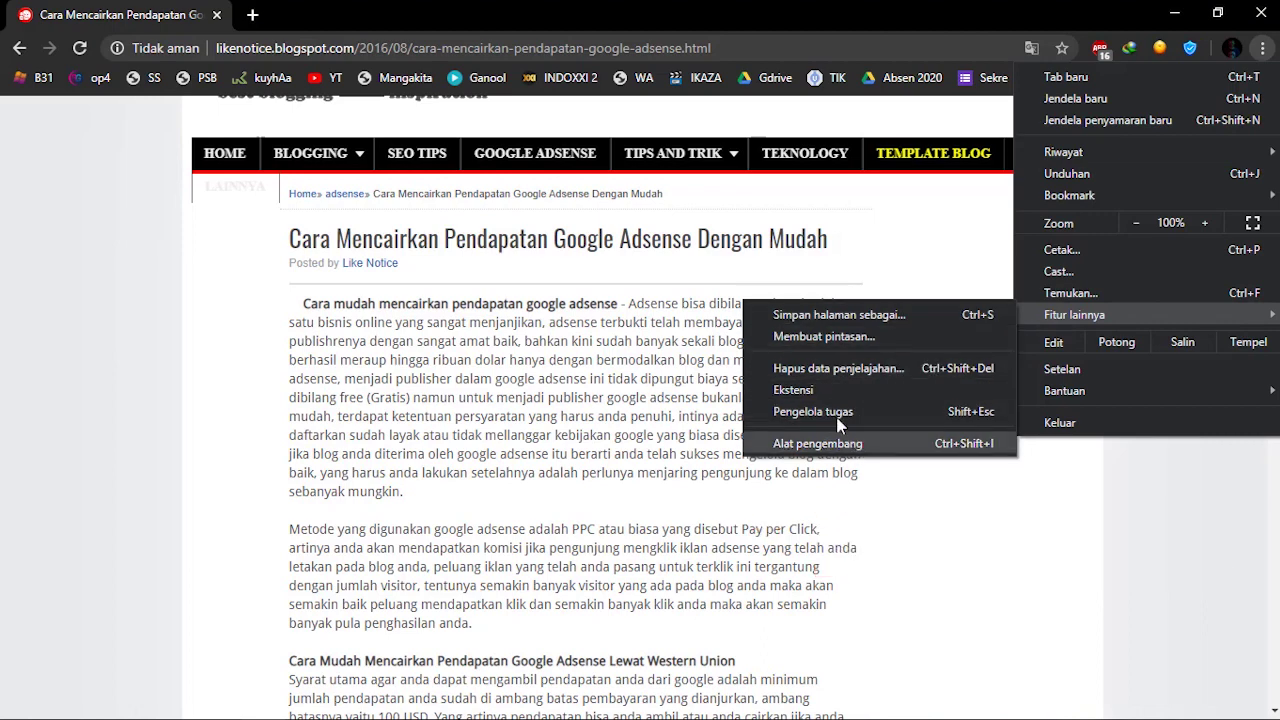
left_click(814, 390)
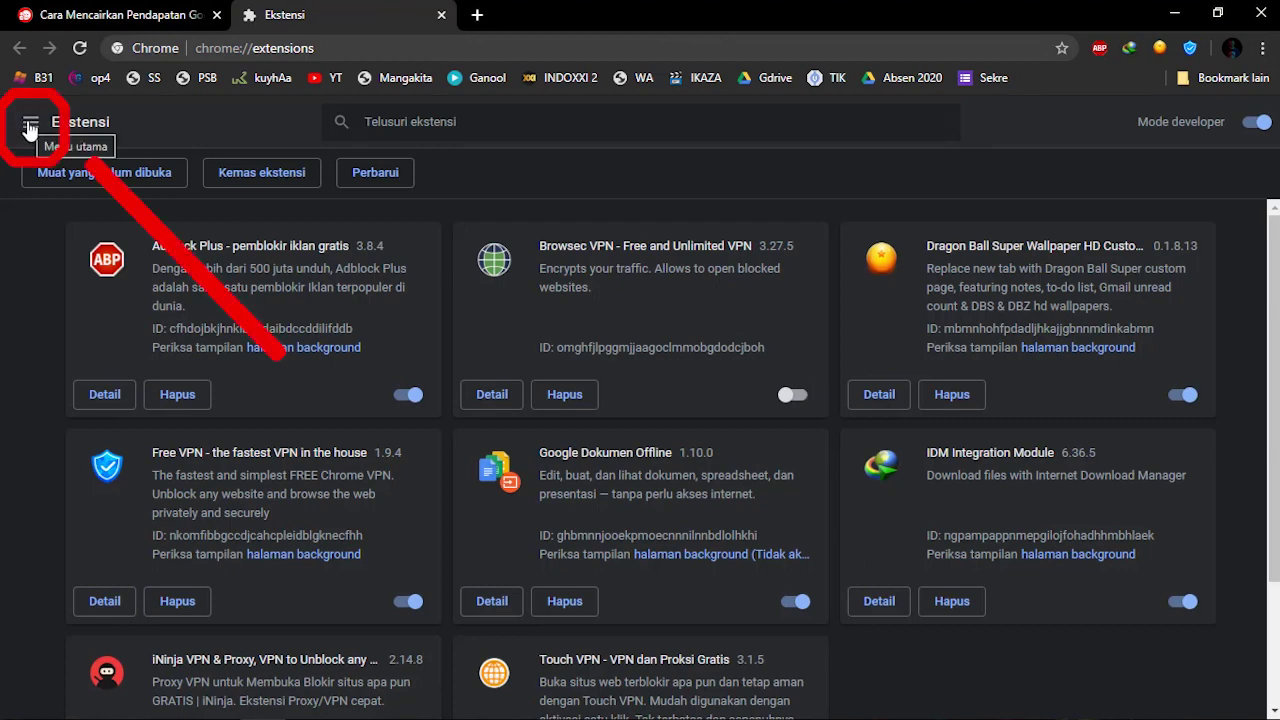
left_click(30, 128)
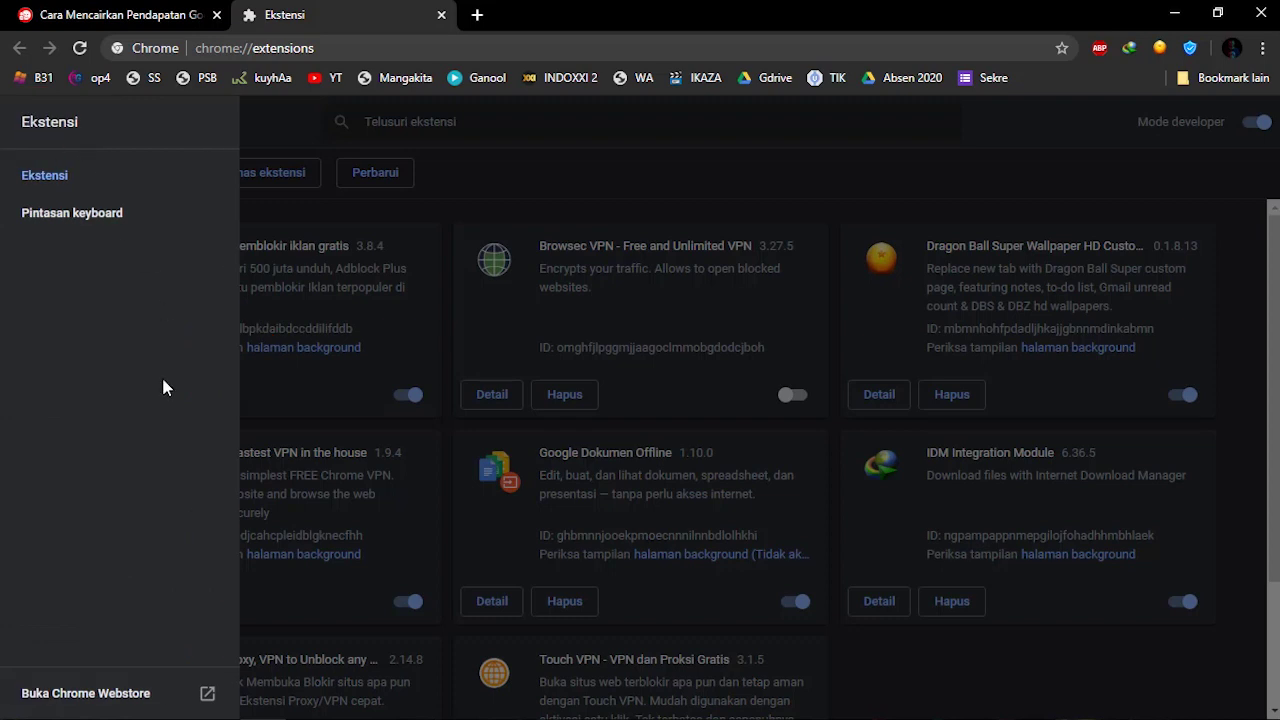
left_click(72, 700)
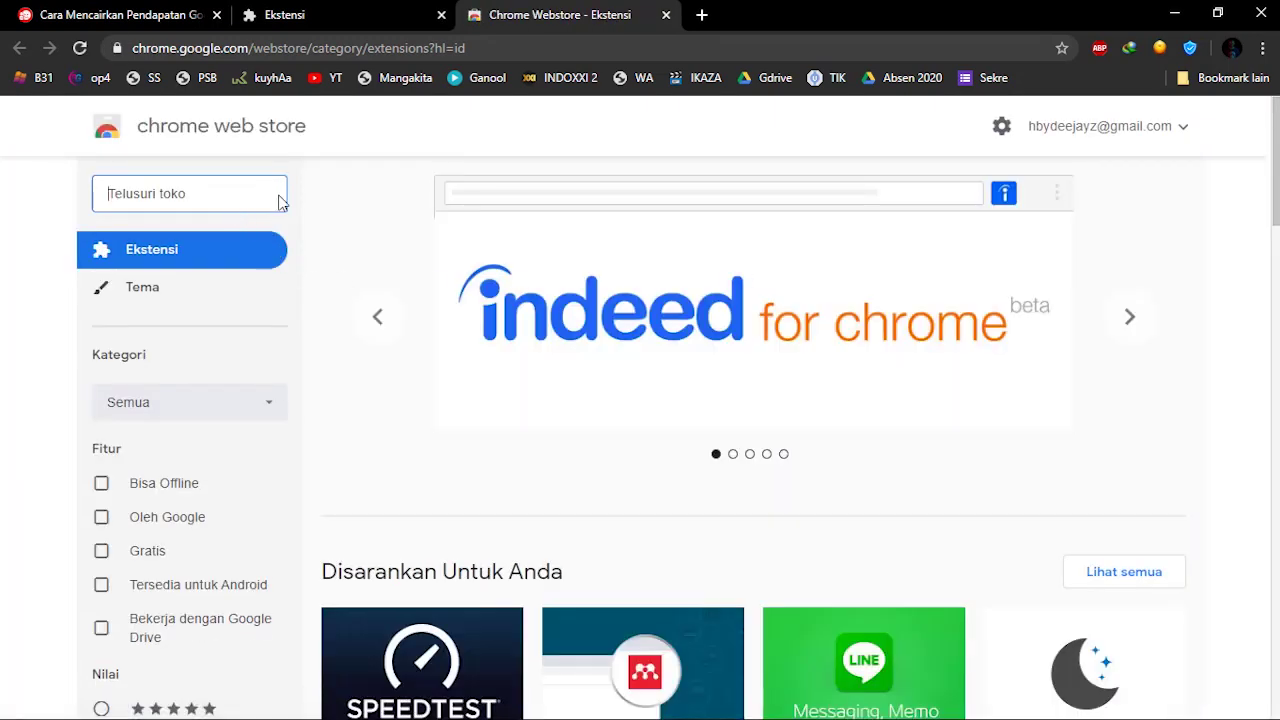
Step: Search the Chrome Web Store for 'absolut'
type("absolute")
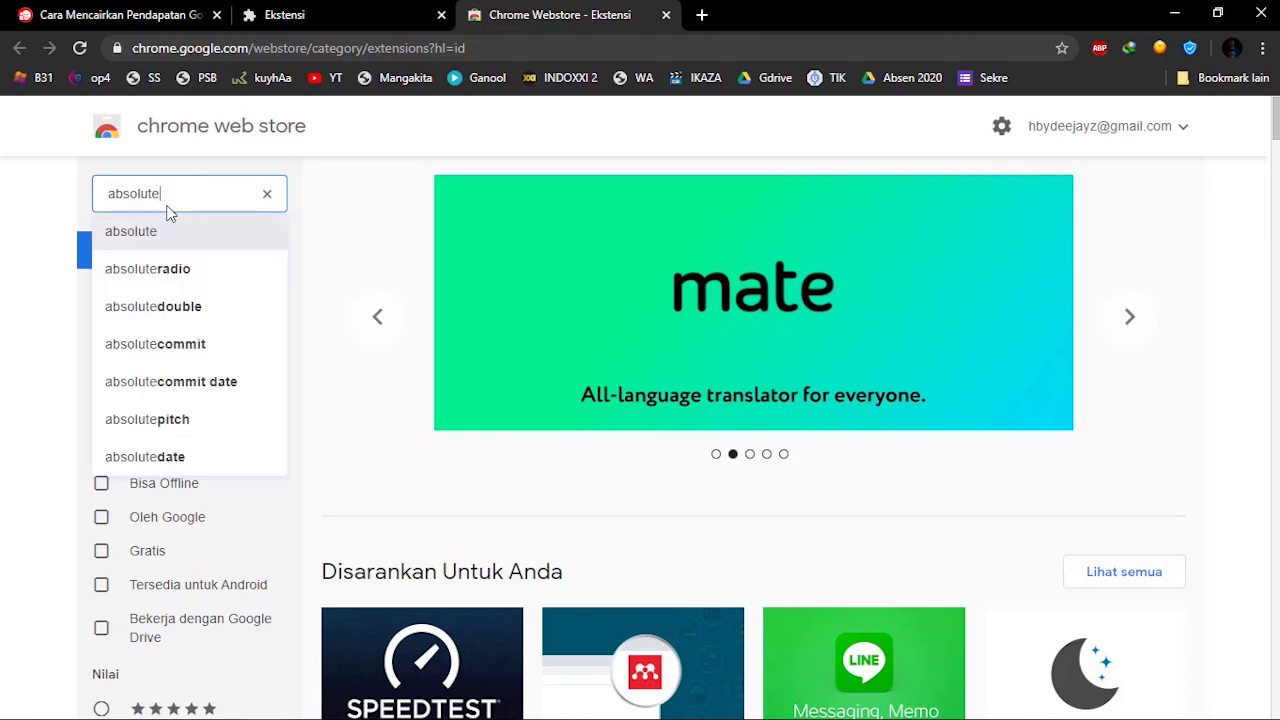
left_click(153, 234)
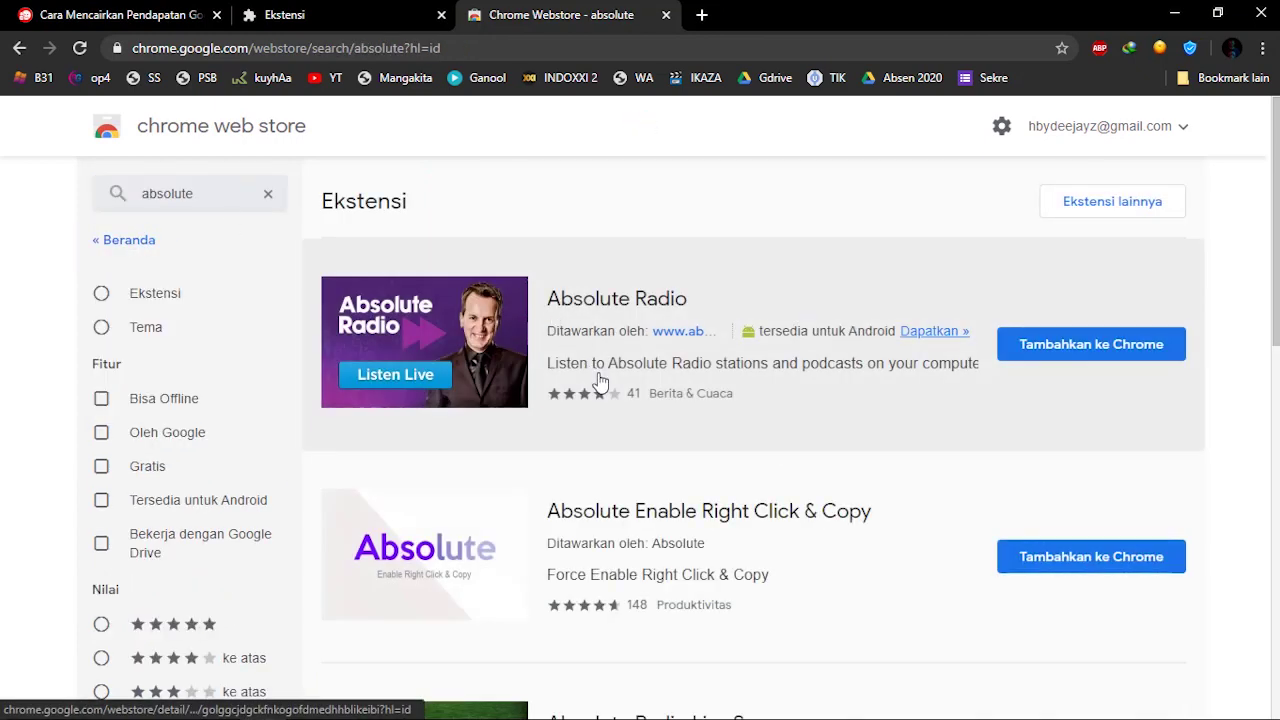
scroll(600, 383, "down", 3)
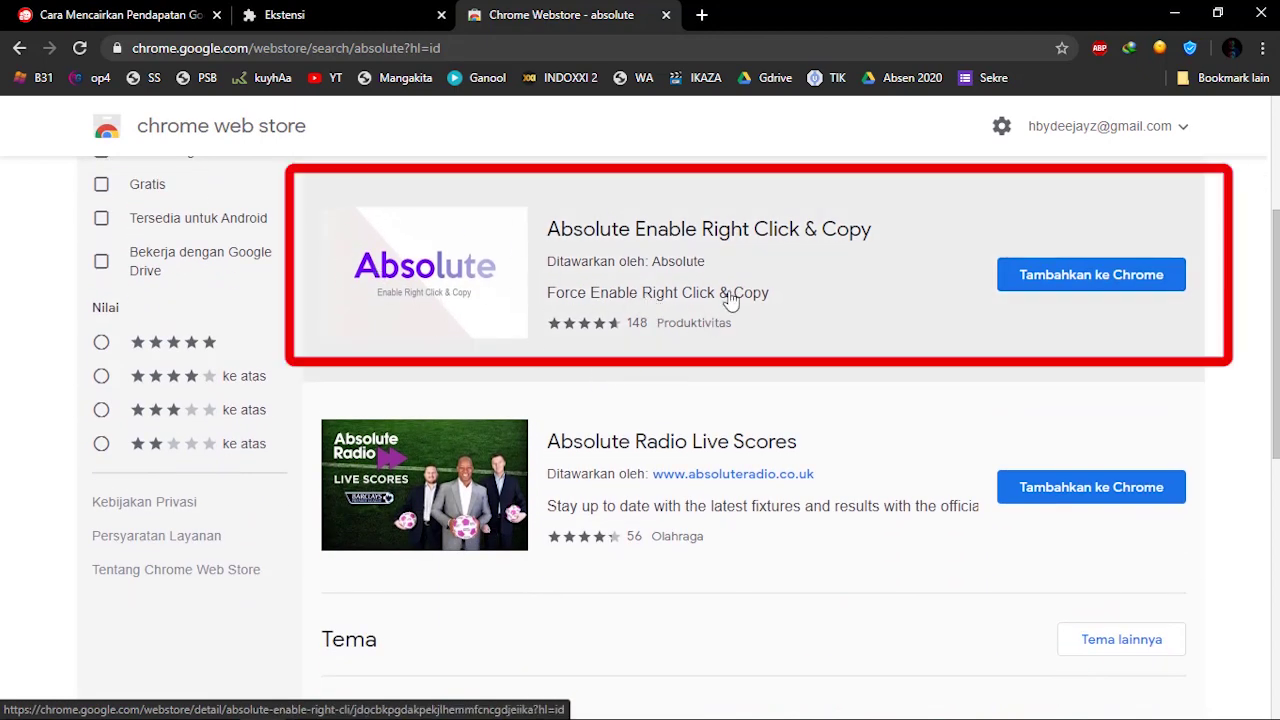
Step: Install Absolute Enable Right Click & Copy, then swap the Web Store tab for a new tab
left_click(1062, 290)
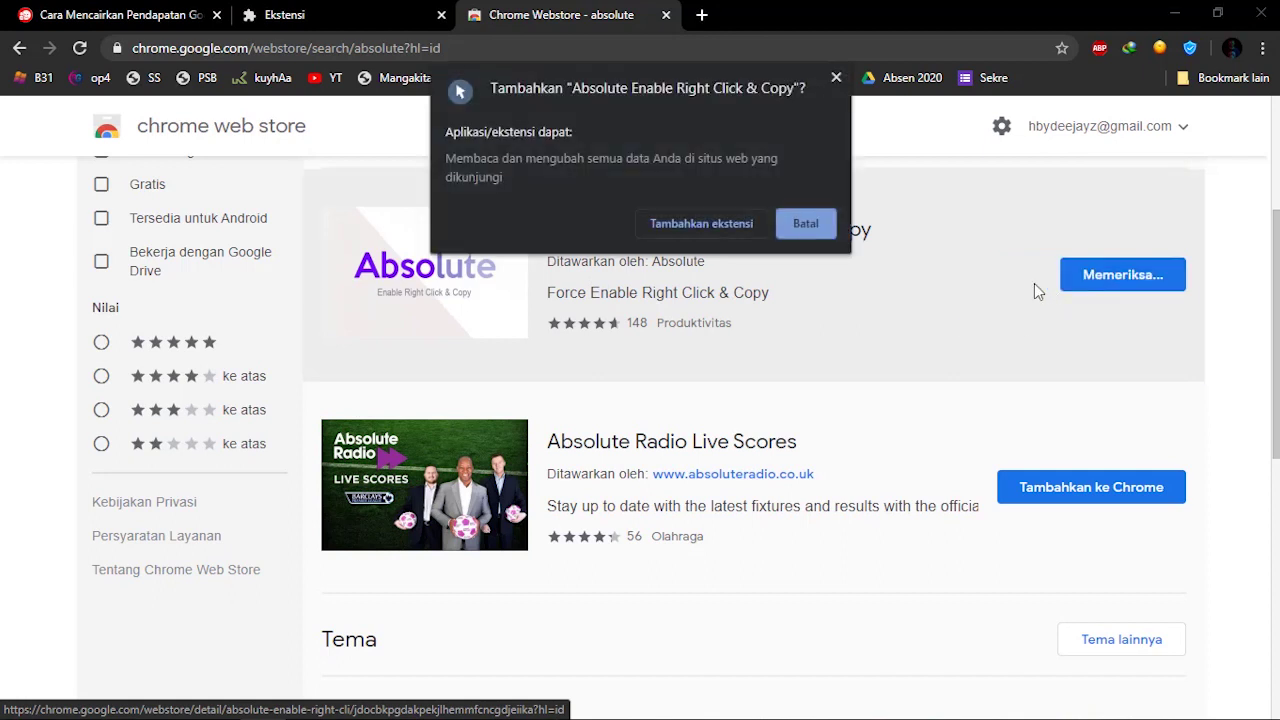
left_click(669, 229)
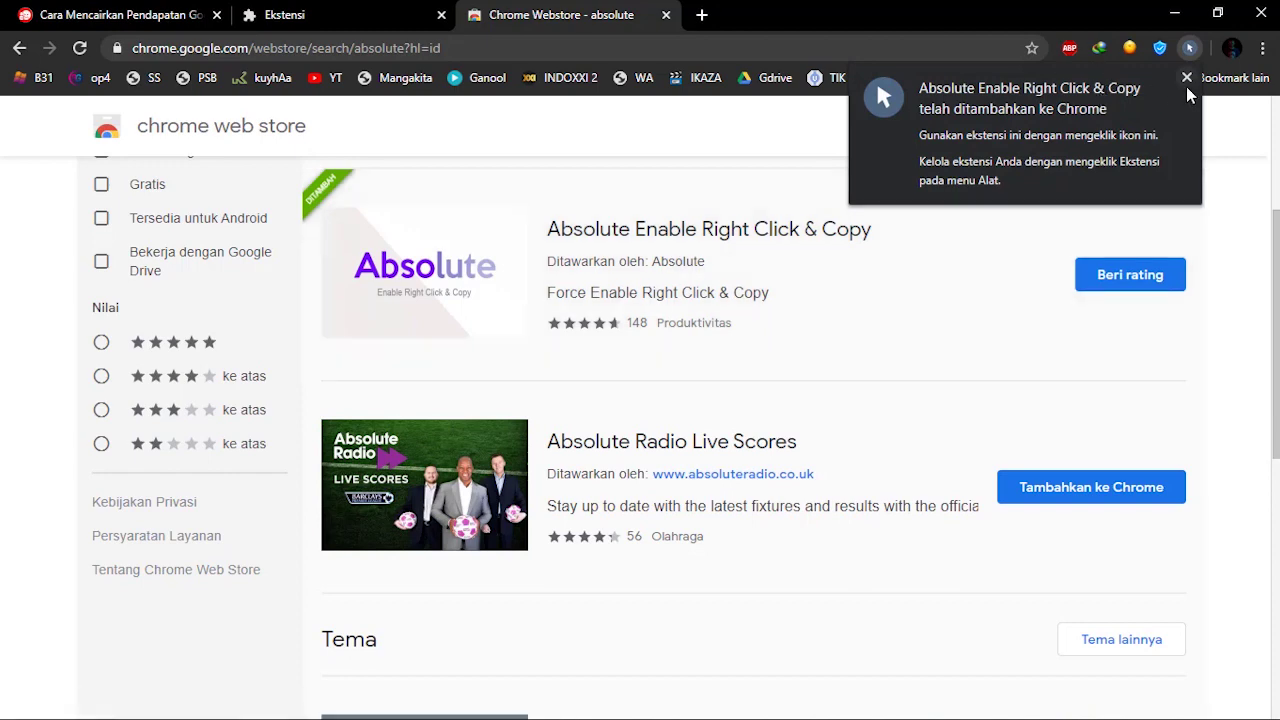
left_click(1187, 78)
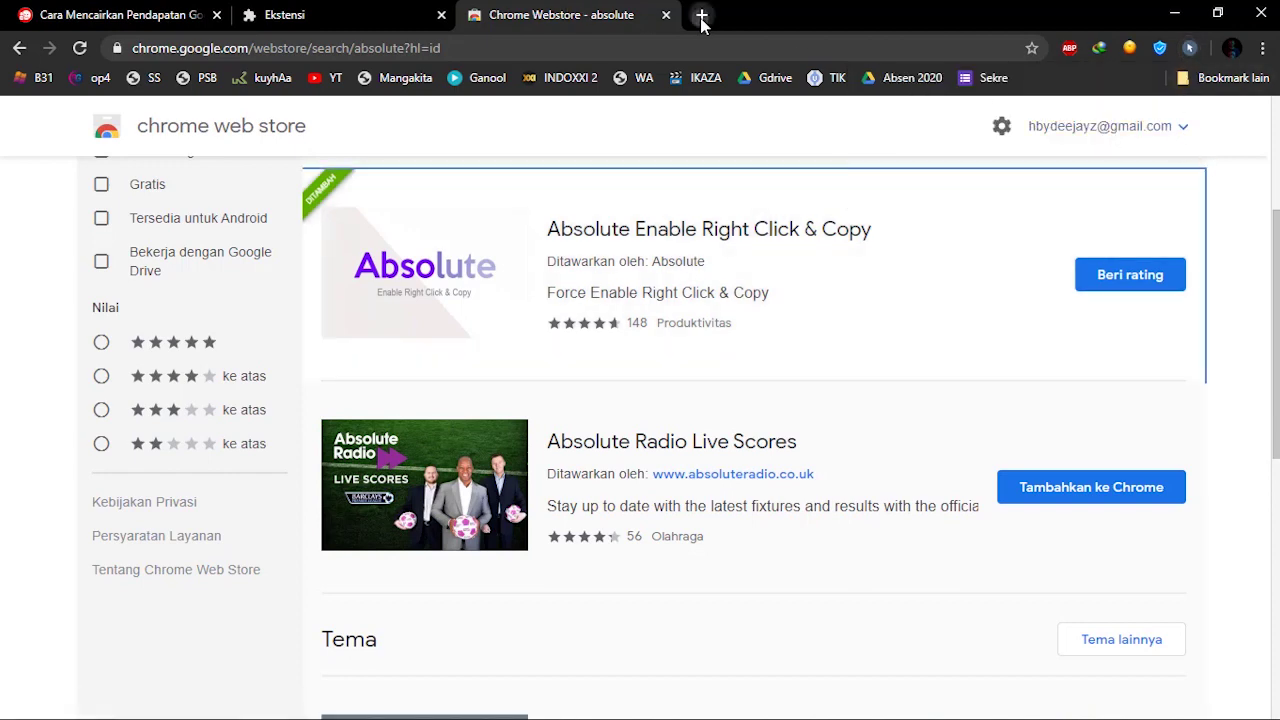
left_click(701, 15)
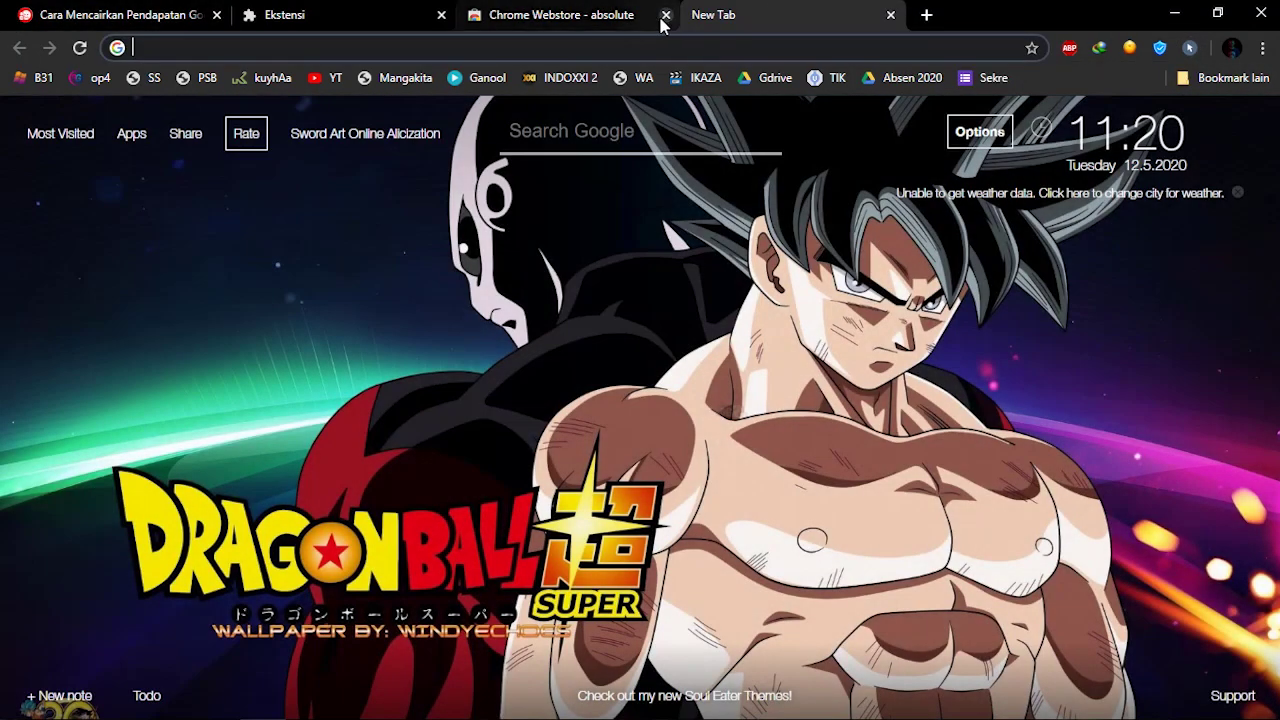
left_click(665, 15)
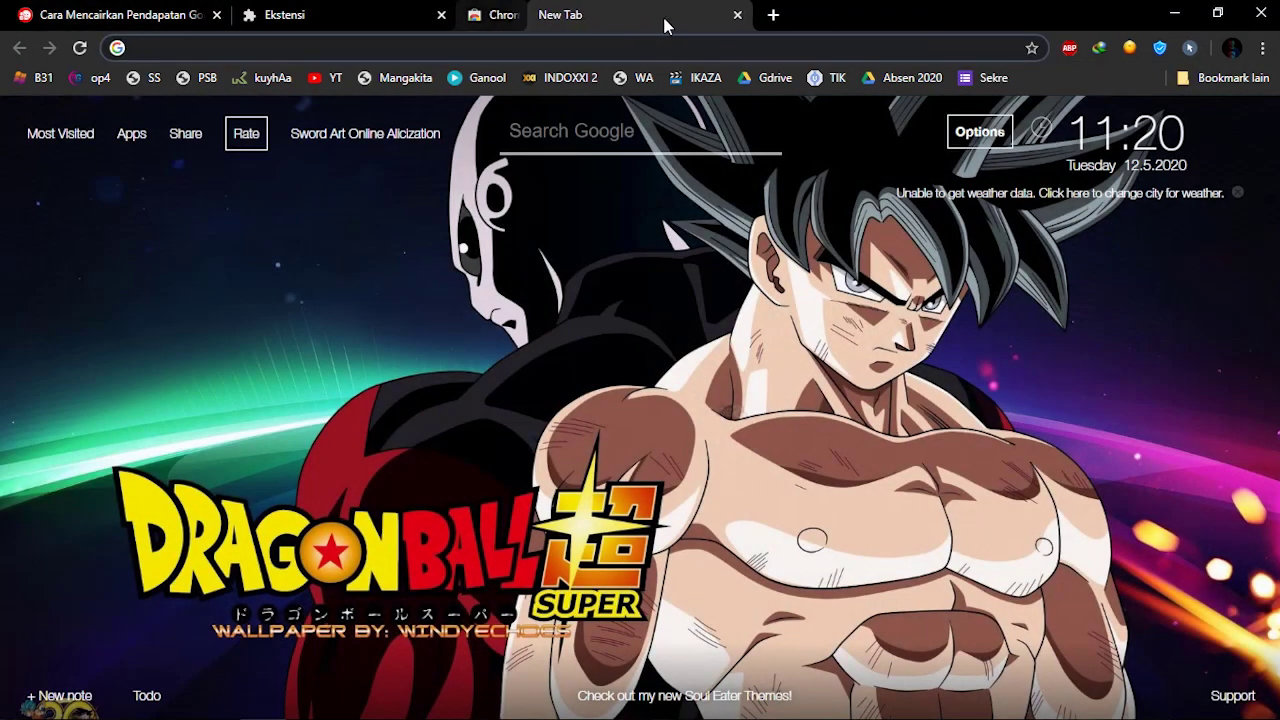
Step: Close the extra tabs, reload the Adsense article, and open the copy extension's panel
left_click(665, 15)
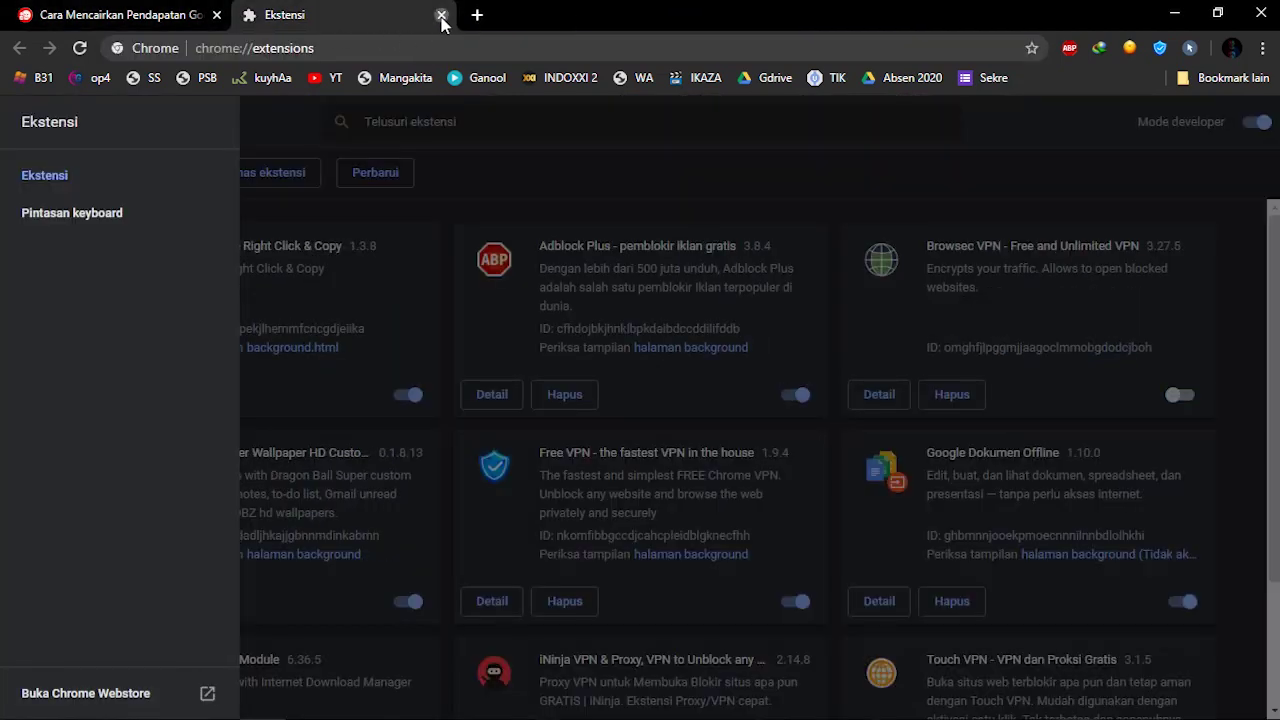
left_click(441, 15)
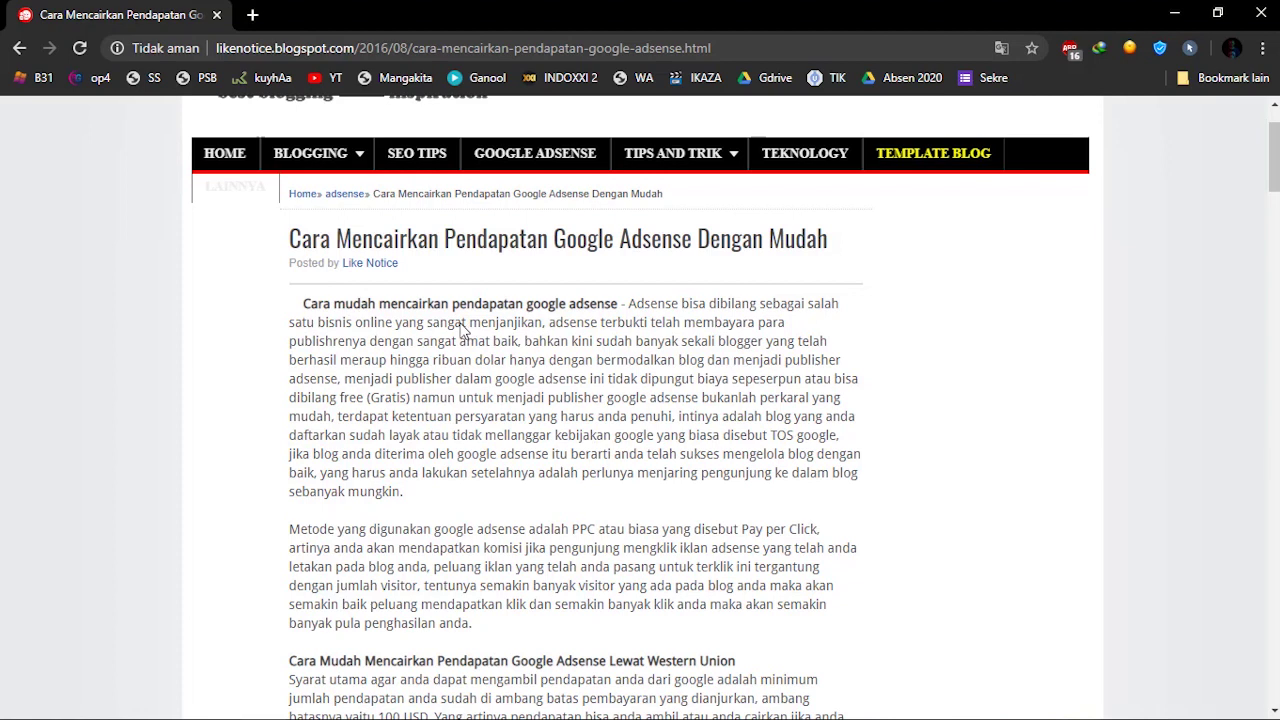
left_click(82, 49)
left_click(1189, 50)
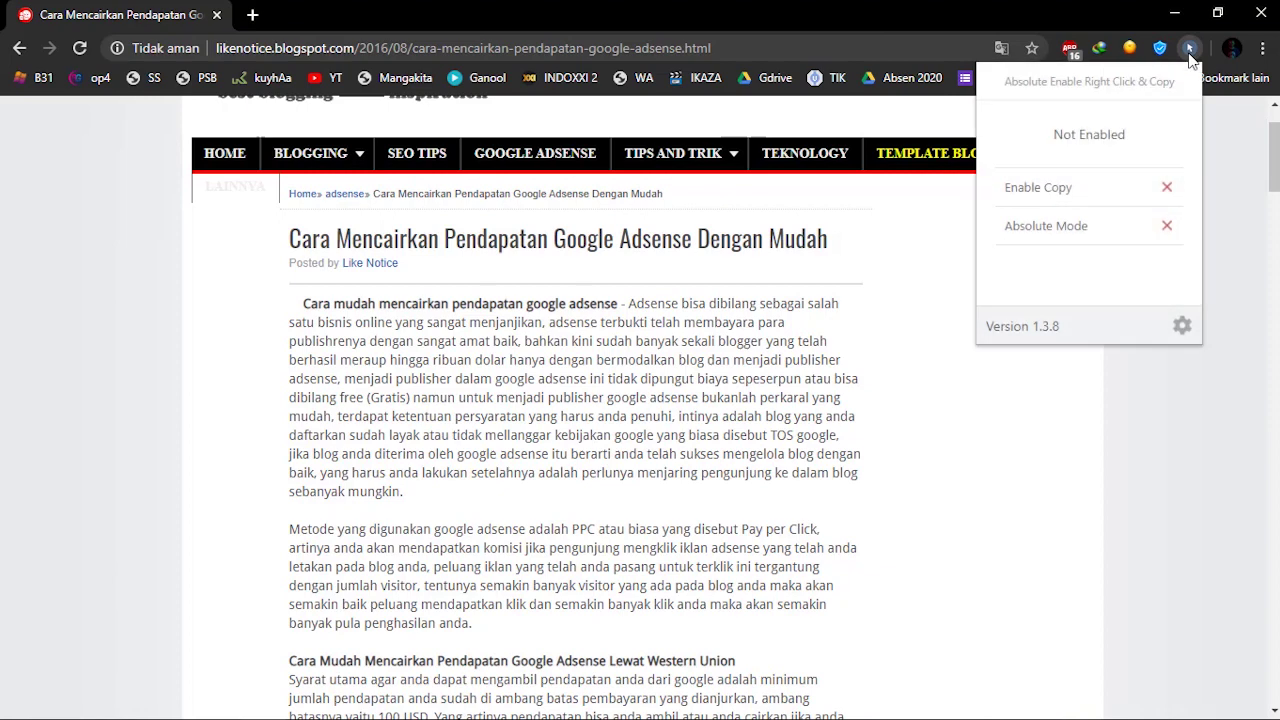
Step: Switch on Enable Copy in the extension panel and close the panel
left_click(1166, 189)
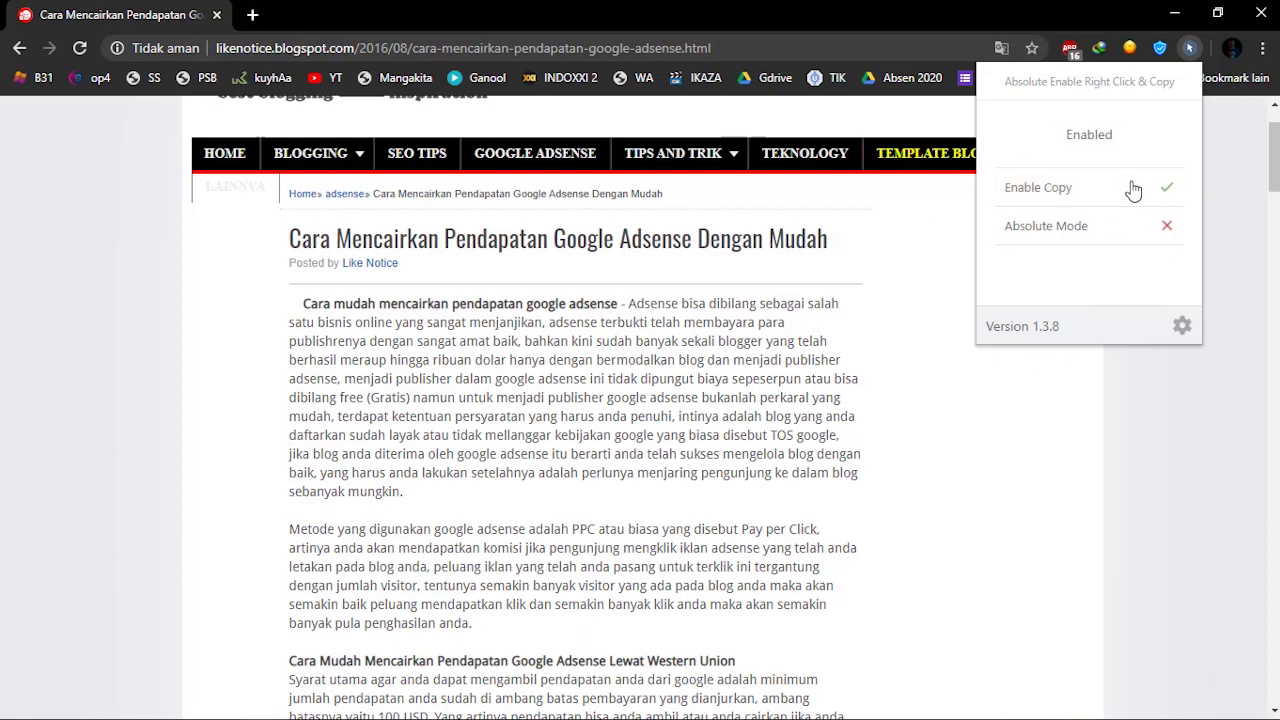
left_click(1040, 428)
Step: Select the article's first two paragraphs and copy them to the clipboard
left_click_drag(369, 303, 690, 435)
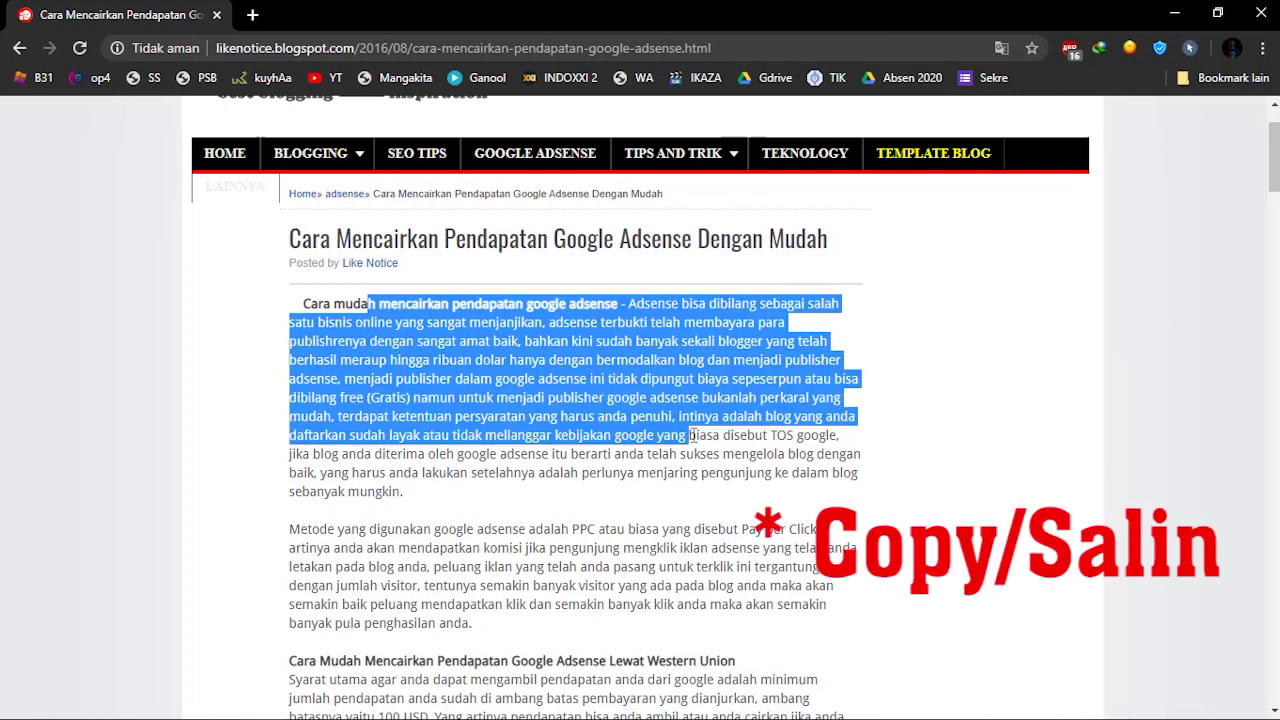
mouse_move(302, 303)
left_mouse_down()
mouse_move(355, 305)
mouse_move(546, 392)
mouse_move(538, 625)
left_mouse_up()
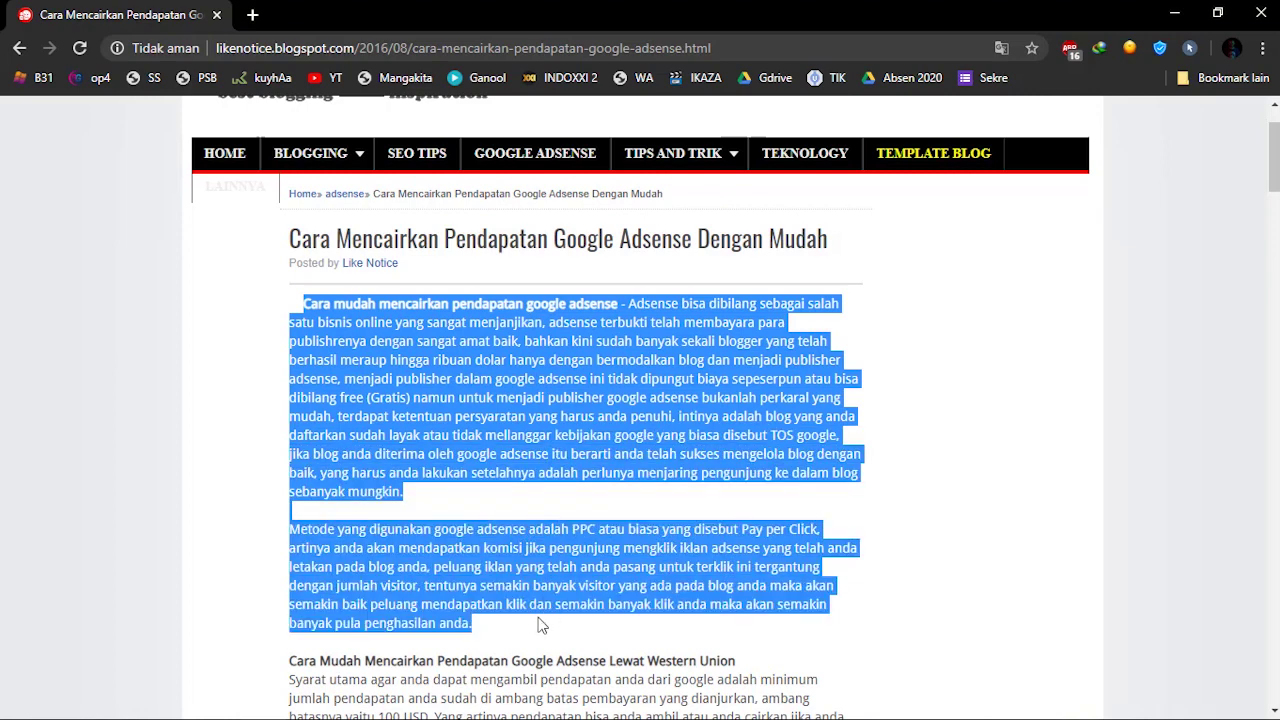
key("ctrl+c")
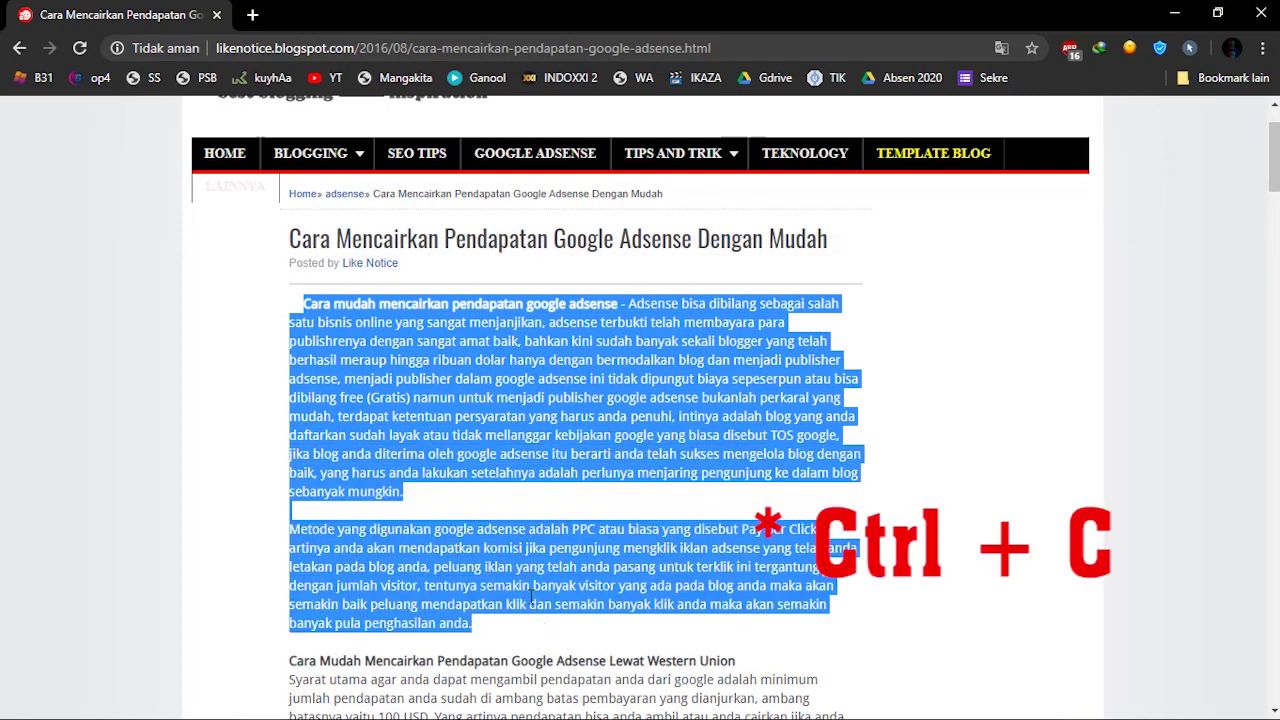
right_click(500, 558)
left_click(544, 573)
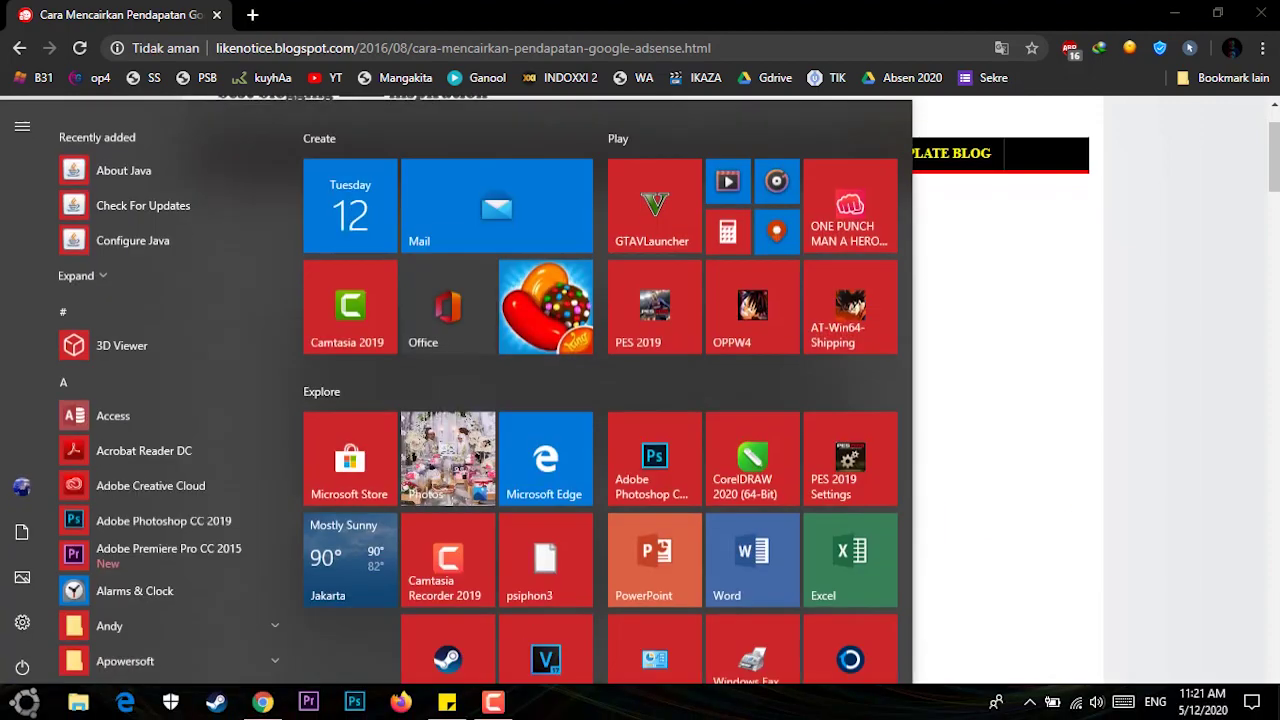
left_click(24, 702)
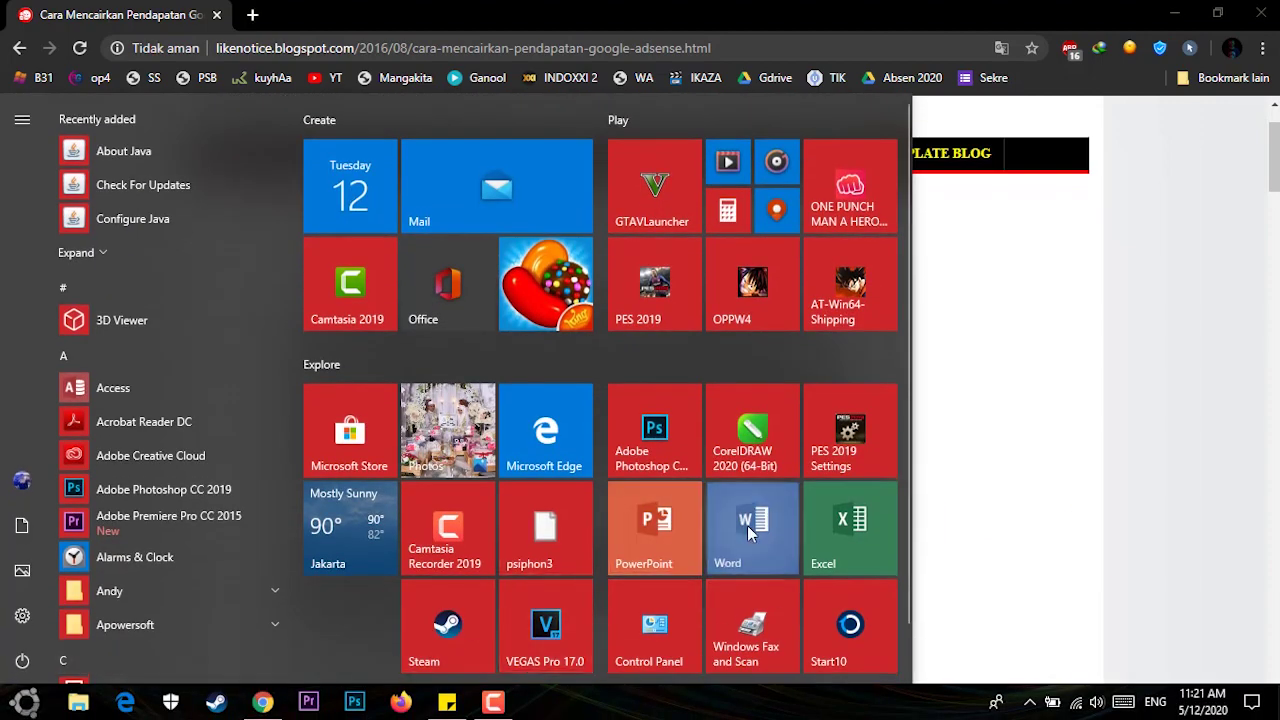
Step: Paste the paragraphs into a new blank Word document with Keep Source Formatting, then minimize Word
left_click(747, 525)
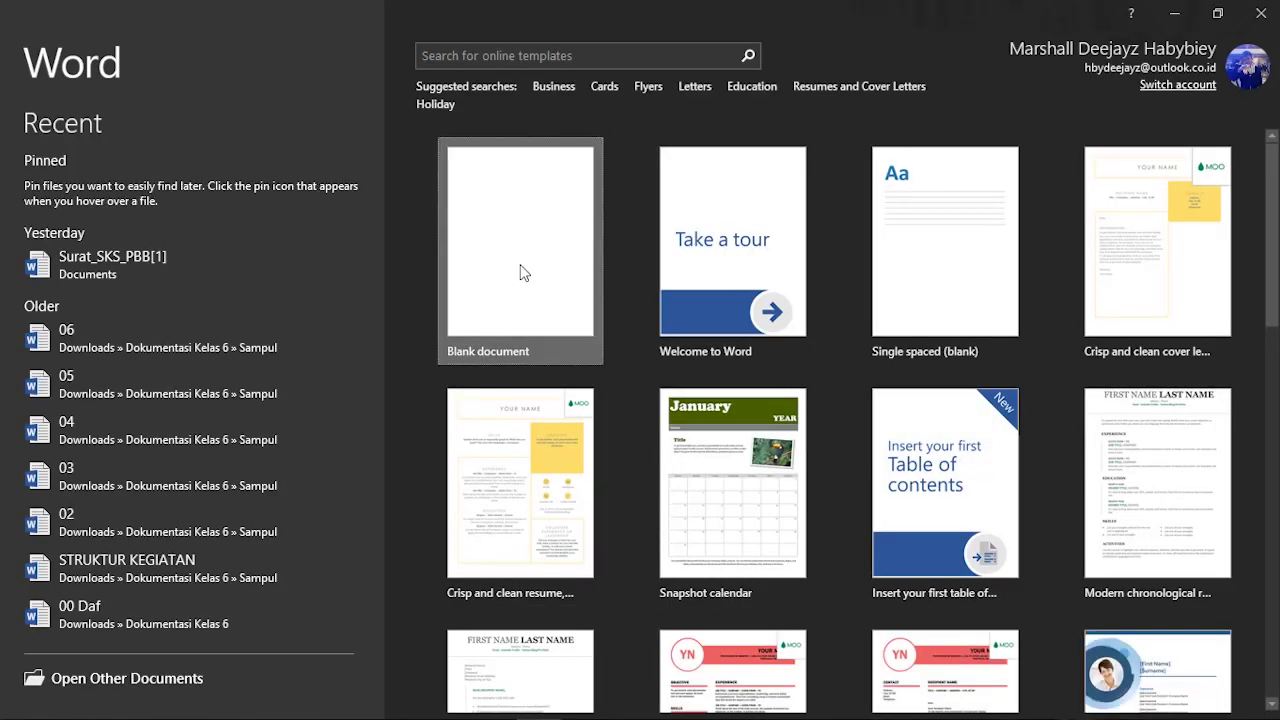
left_click(520, 266)
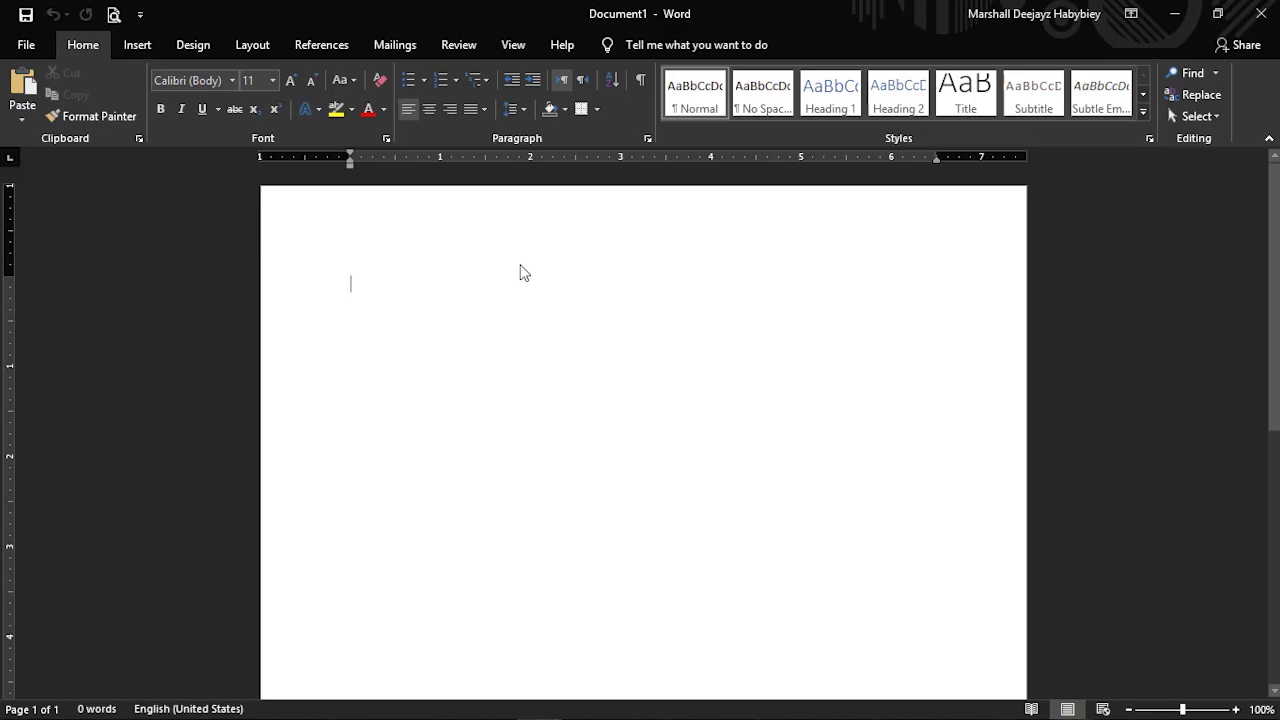
left_click(21, 120)
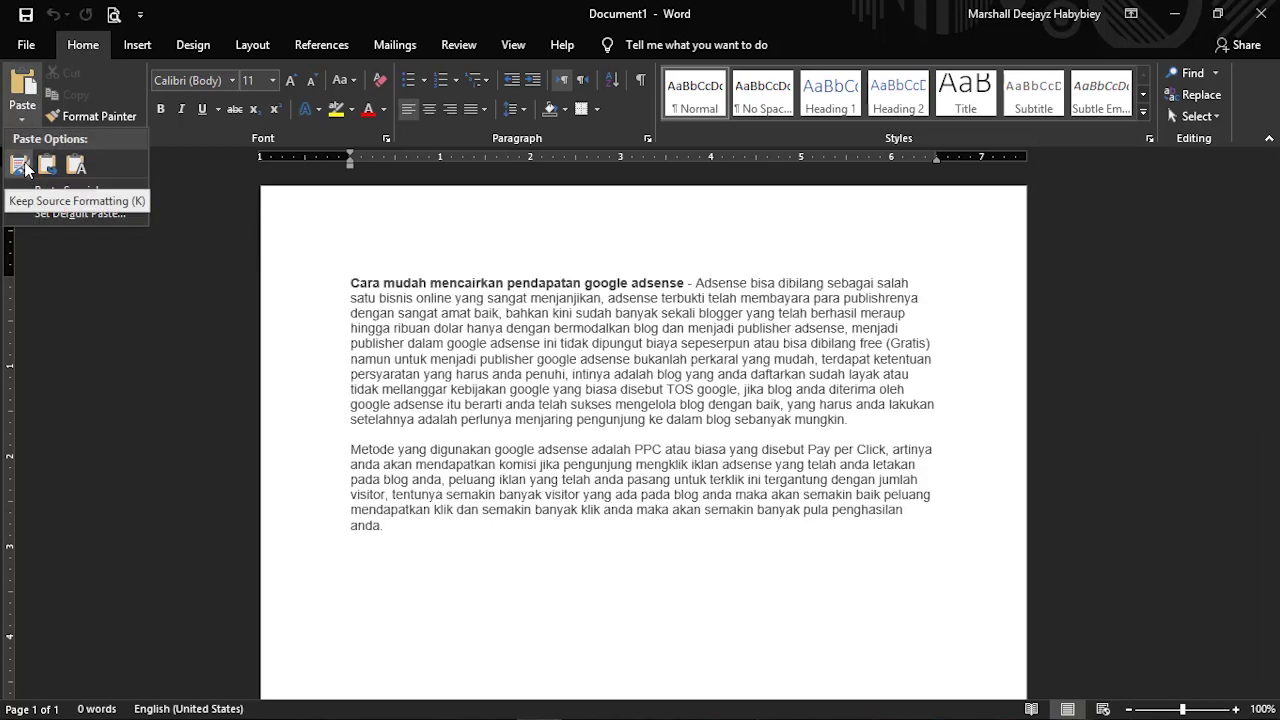
left_click(22, 166)
mouse_move(392, 527)
left_mouse_down()
mouse_move(309, 371)
mouse_move(313, 284)
left_mouse_up()
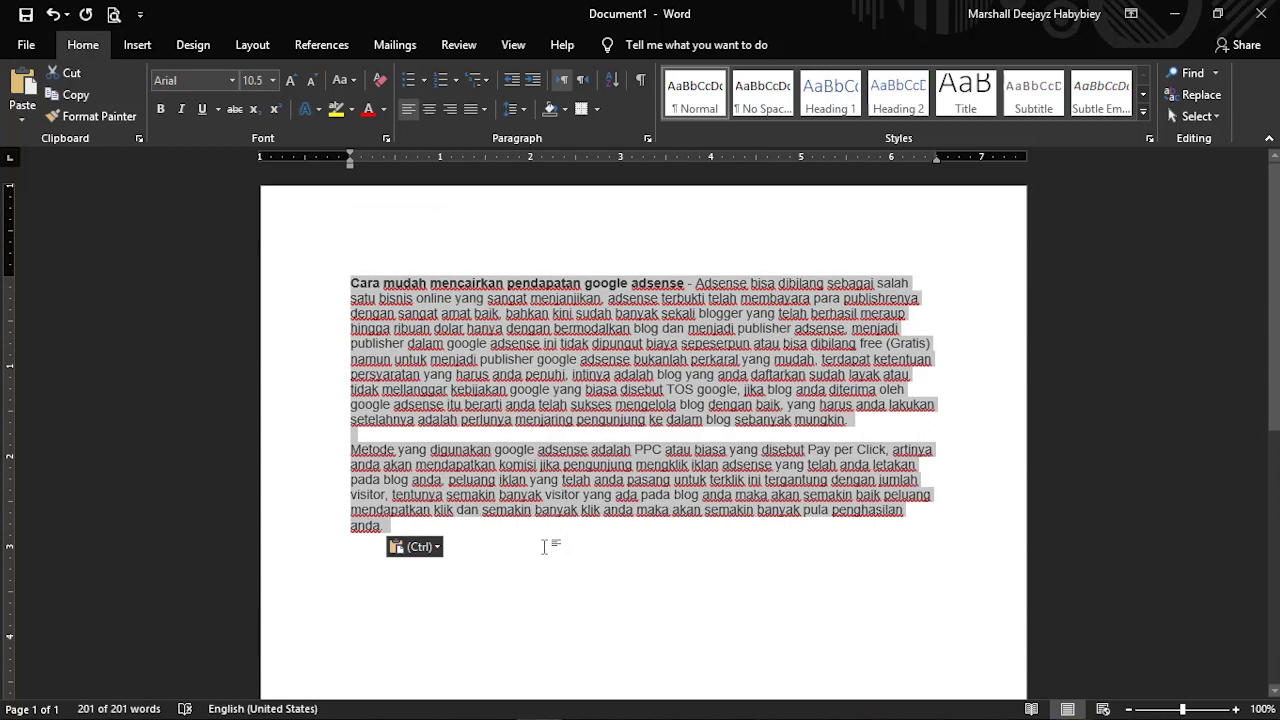
left_click(544, 546)
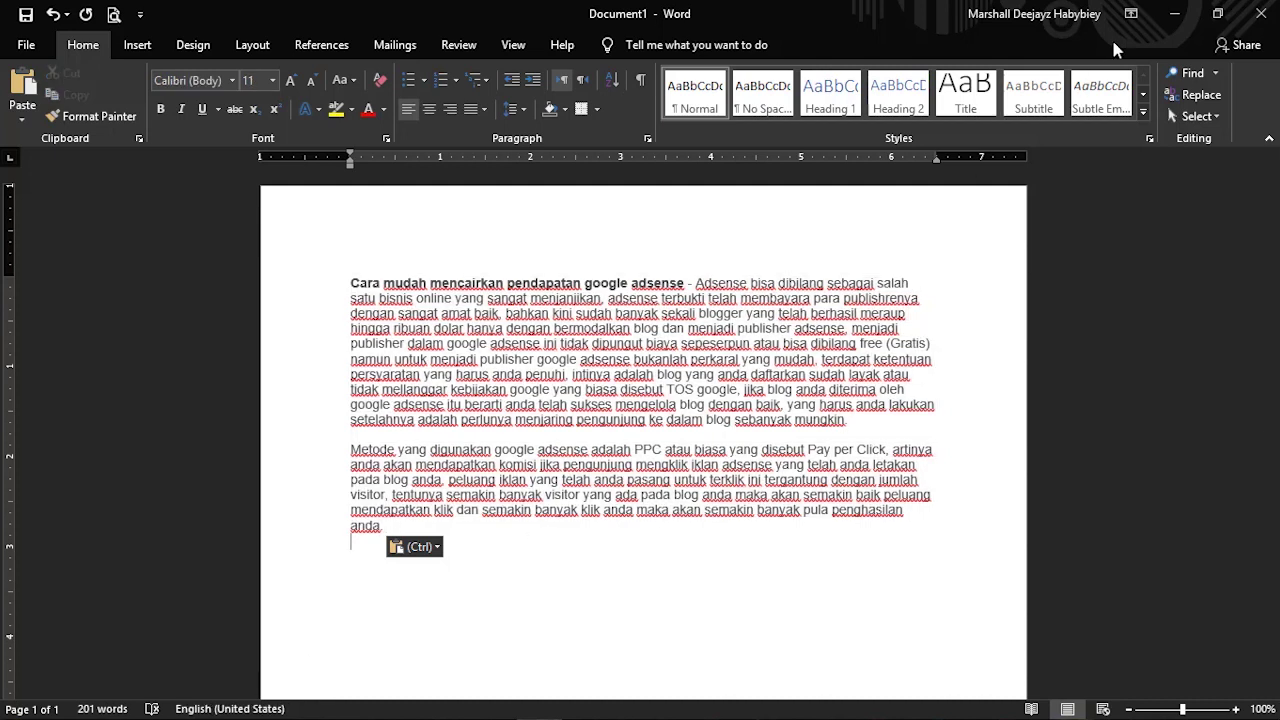
left_click(1173, 19)
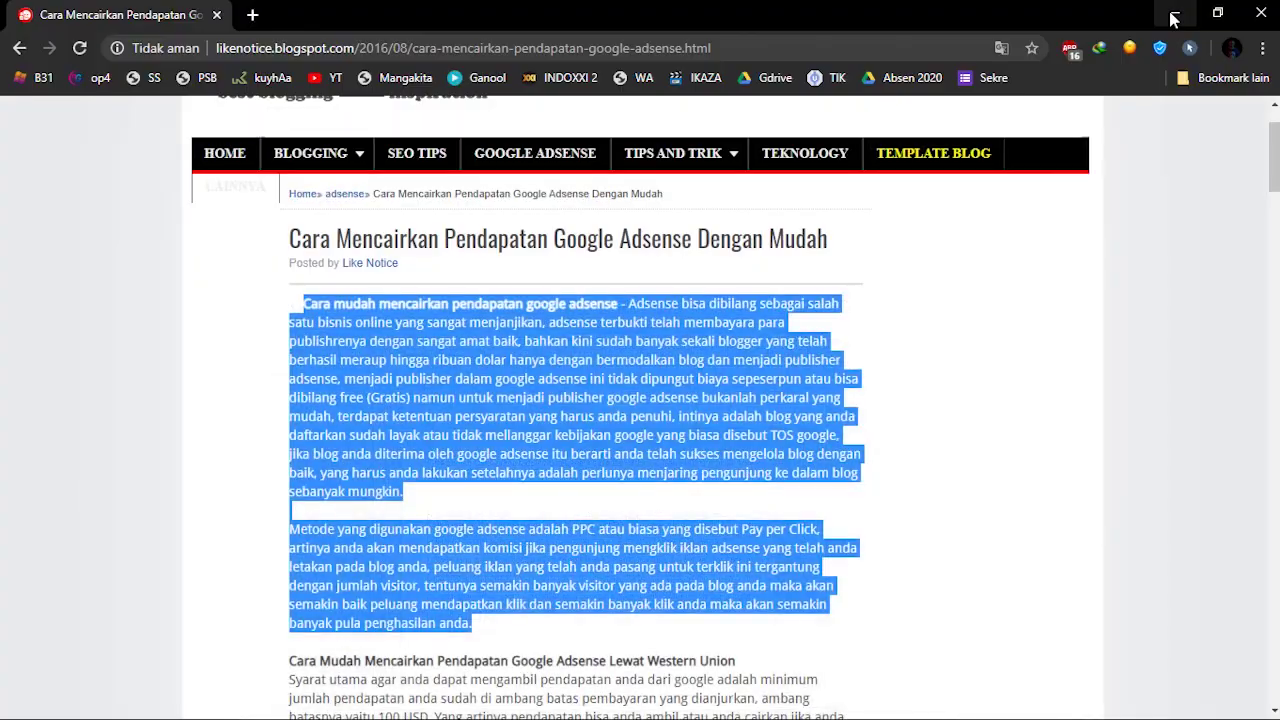
Step: Minimize Chrome to reveal the Windows desktop
left_click(1173, 19)
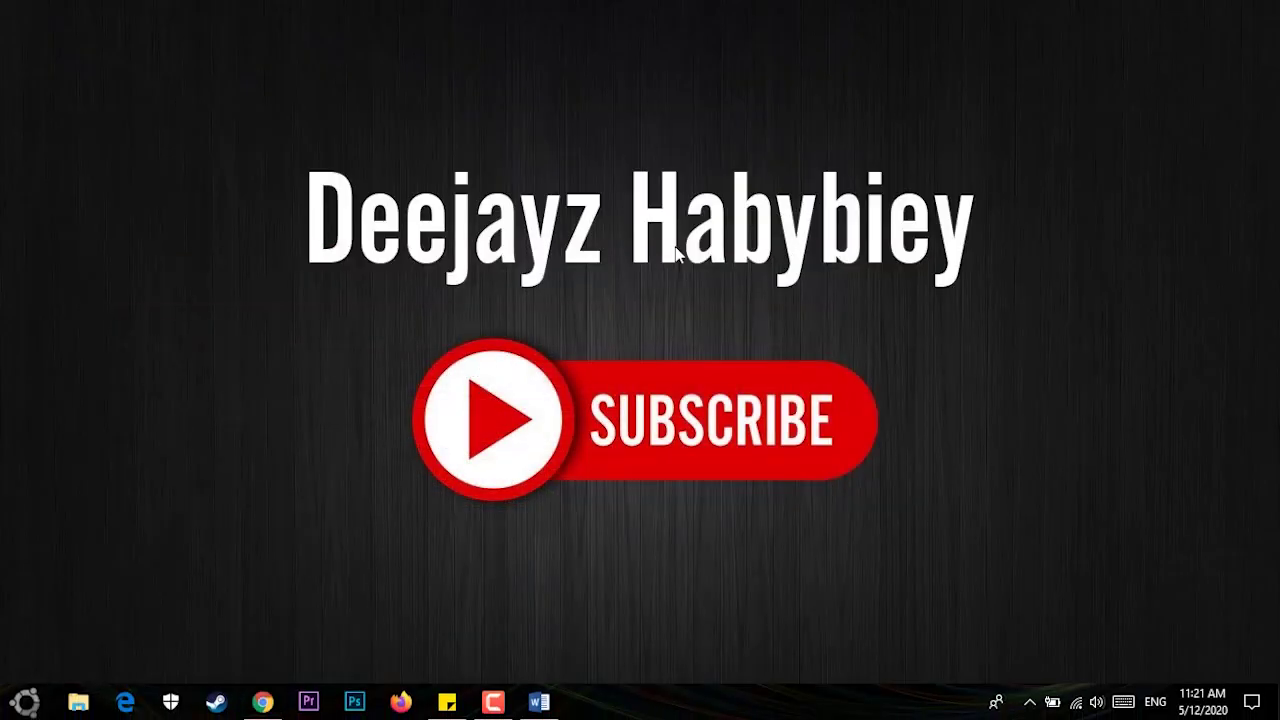